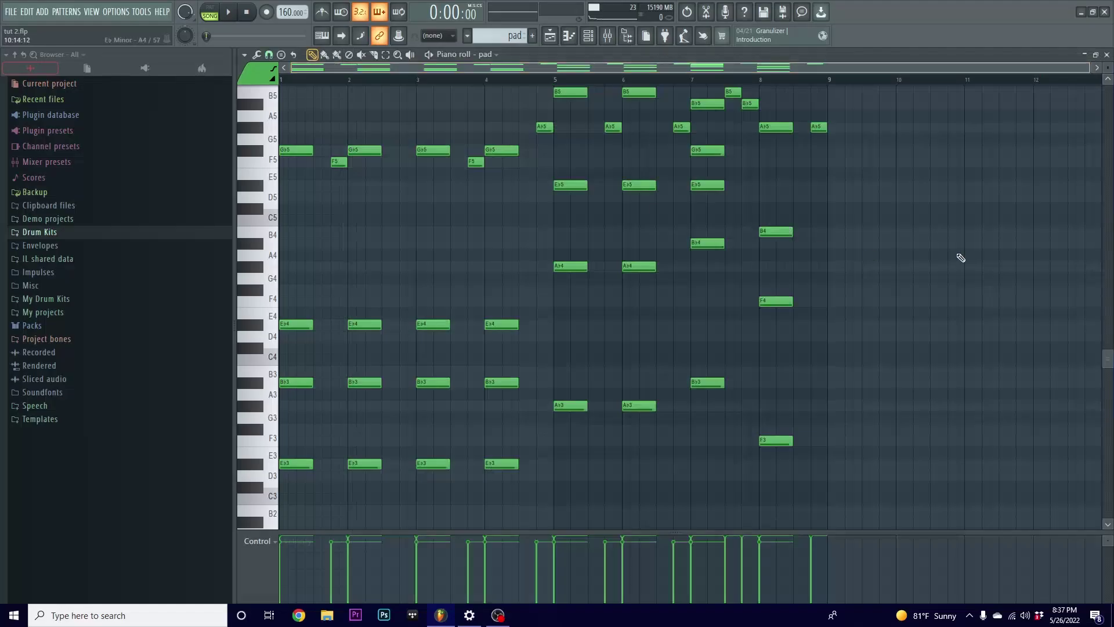
- Play back the first pad pattern's chords and melody, and stop playback after the eighth bar begins
click(230, 11)
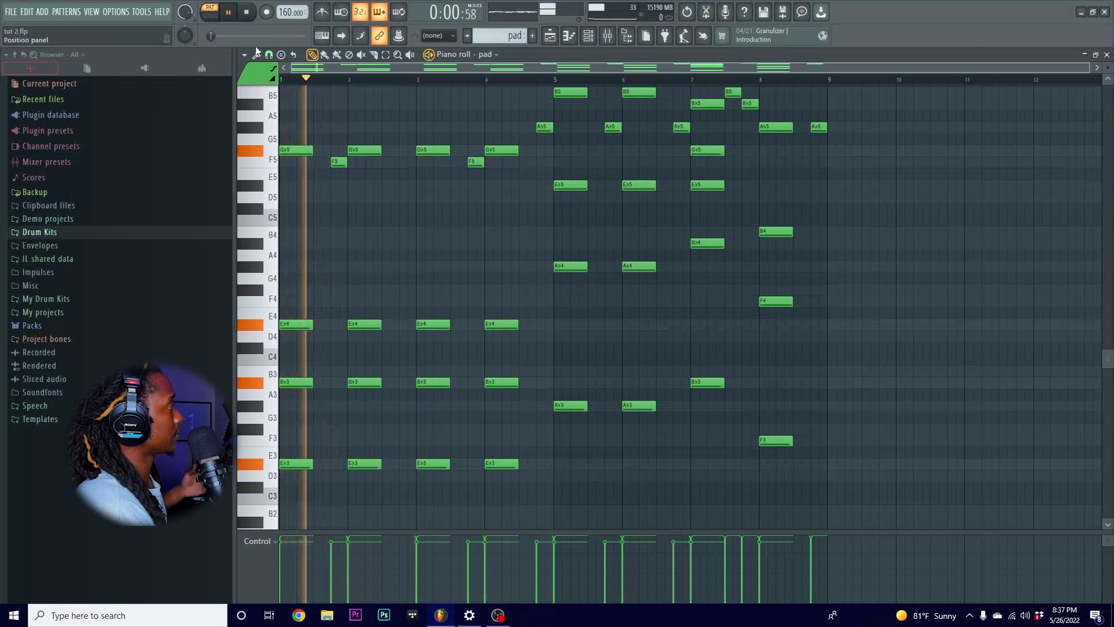
scroll(316, 97, up, 1)
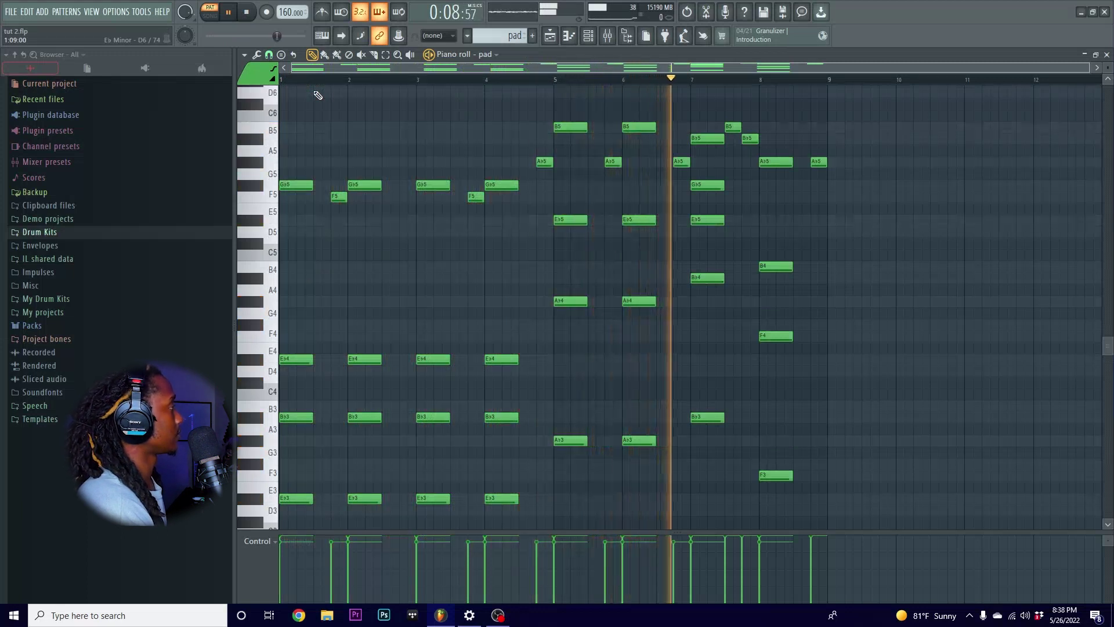
click(232, 12)
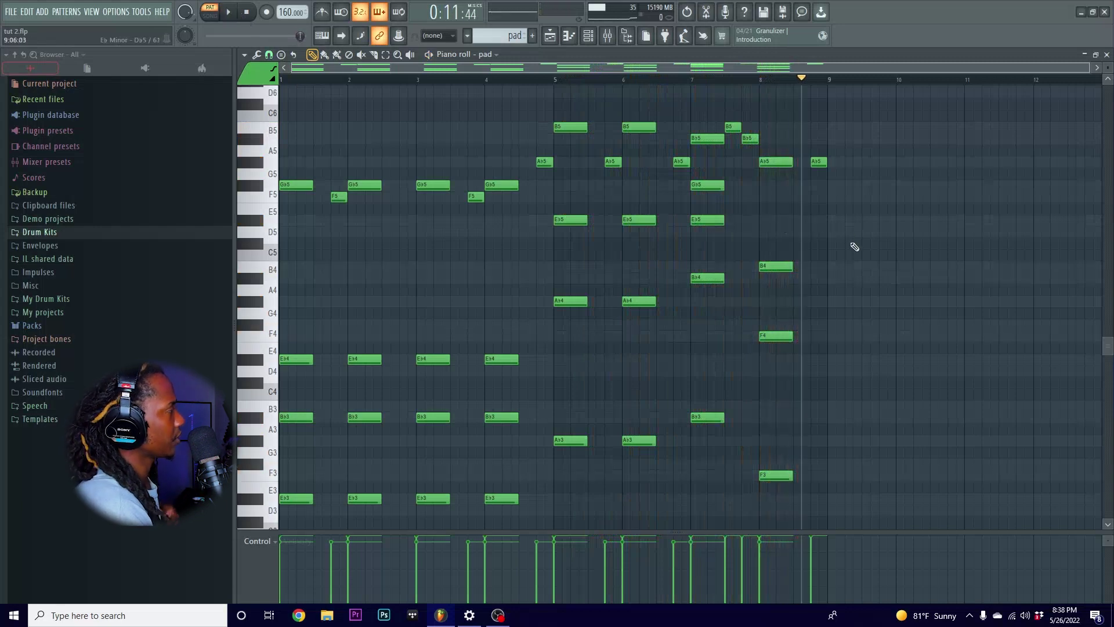
- Draw an E♭3–G♭3–B♭3 triad at bar 9 of the pad pattern and duplicate it at bars 10, 11 and 12
scroll(893, 233, down, 1)
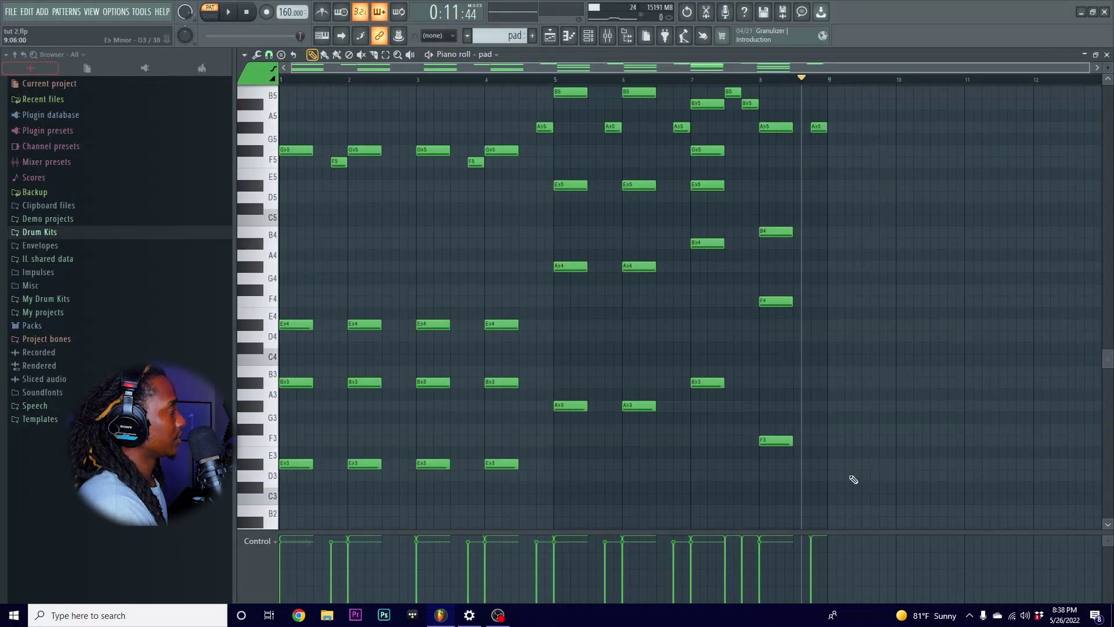
mouse_move(851, 477)
mouse_down()
mouse_move(830, 467)
mouse_move(830, 437)
mouse_up()
click(835, 383)
drag(747, 68, 944, 98)
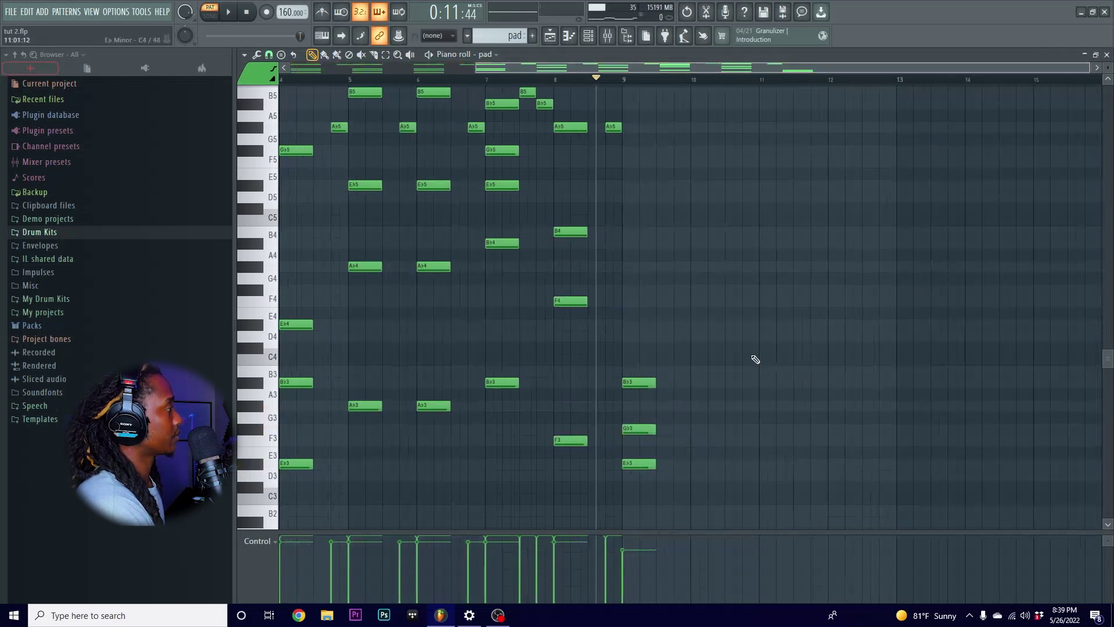
drag(725, 343, 632, 471)
drag(629, 465, 830, 463)
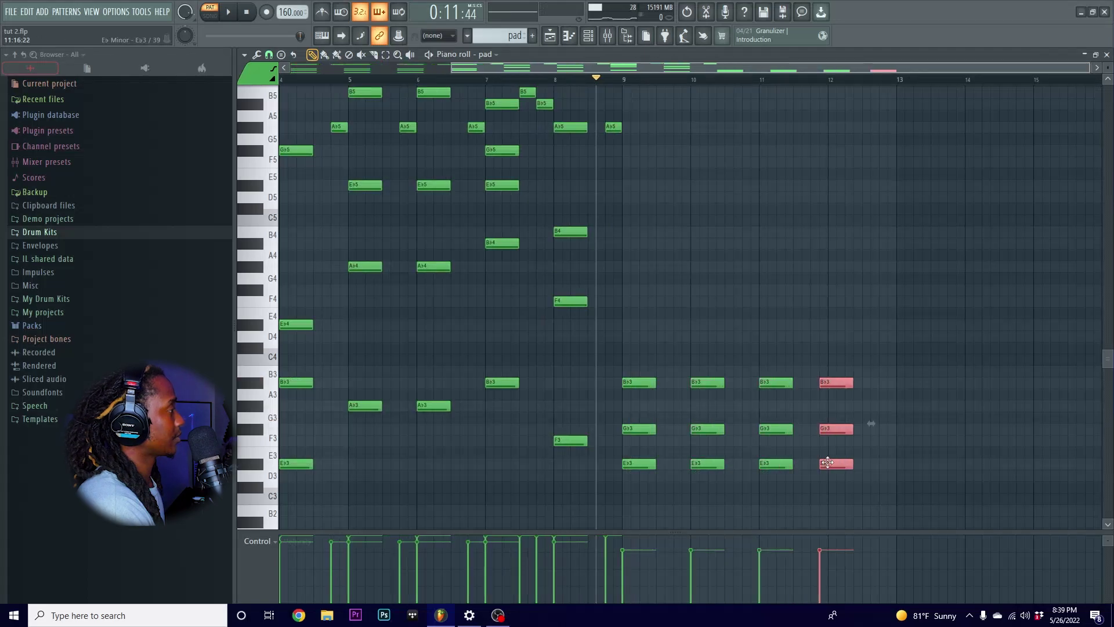
- Continue the progression with A♭3–B3–E♭4 chords at bars 13 and 14, the E♭3–G♭3–B♭3 triad at bar 15, and F3–A♭3–B3 at bar 16
drag(761, 461, 736, 391)
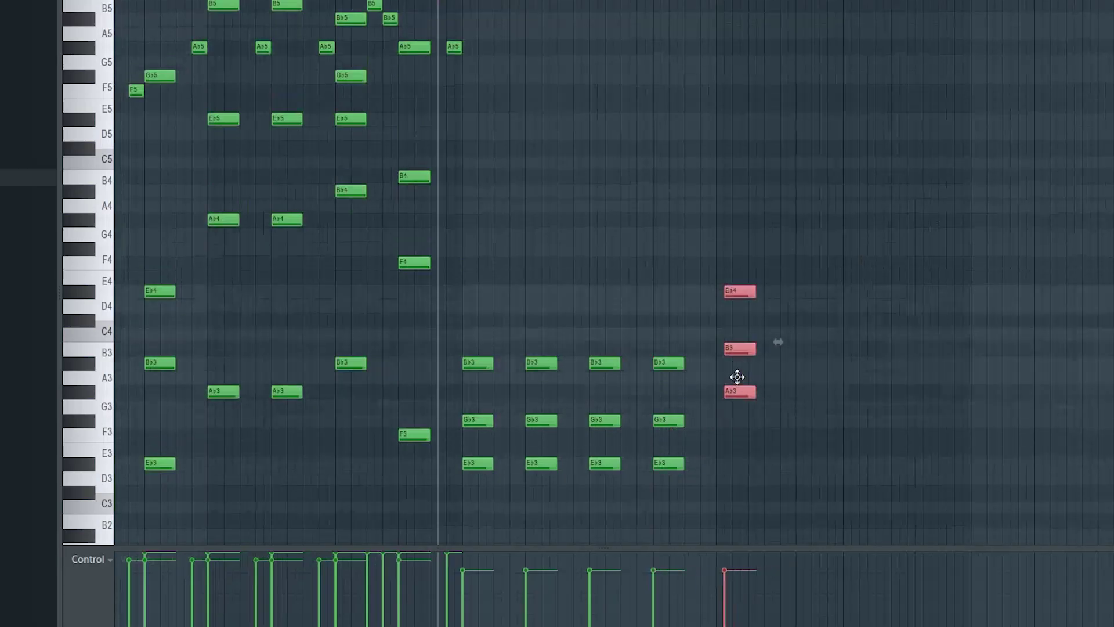
drag(773, 273, 830, 404)
drag(740, 342, 722, 469)
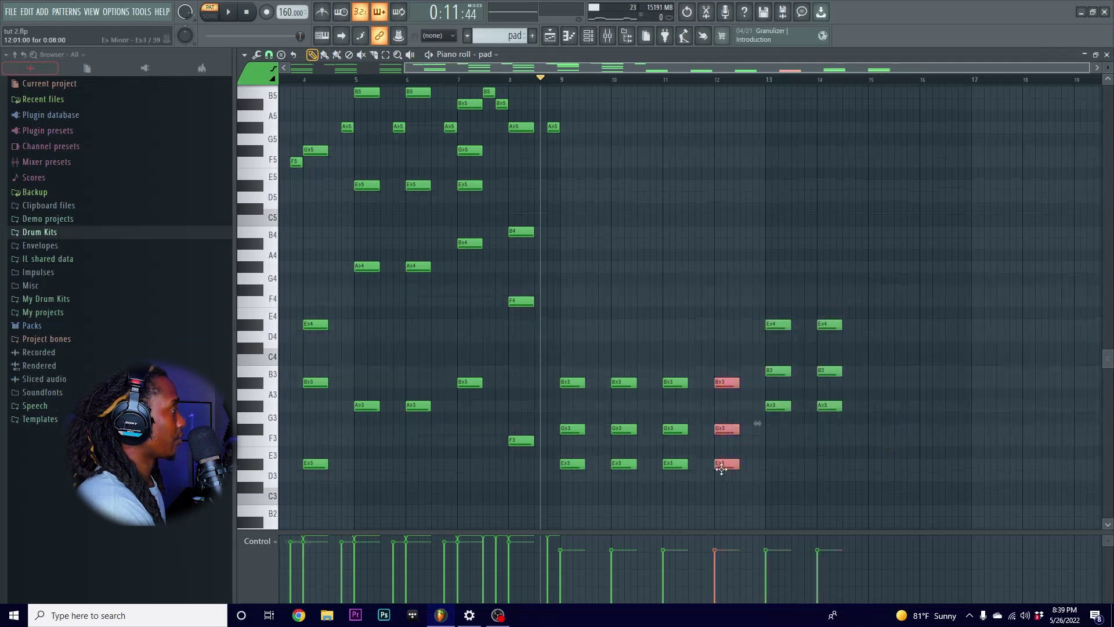
drag(892, 471, 879, 467)
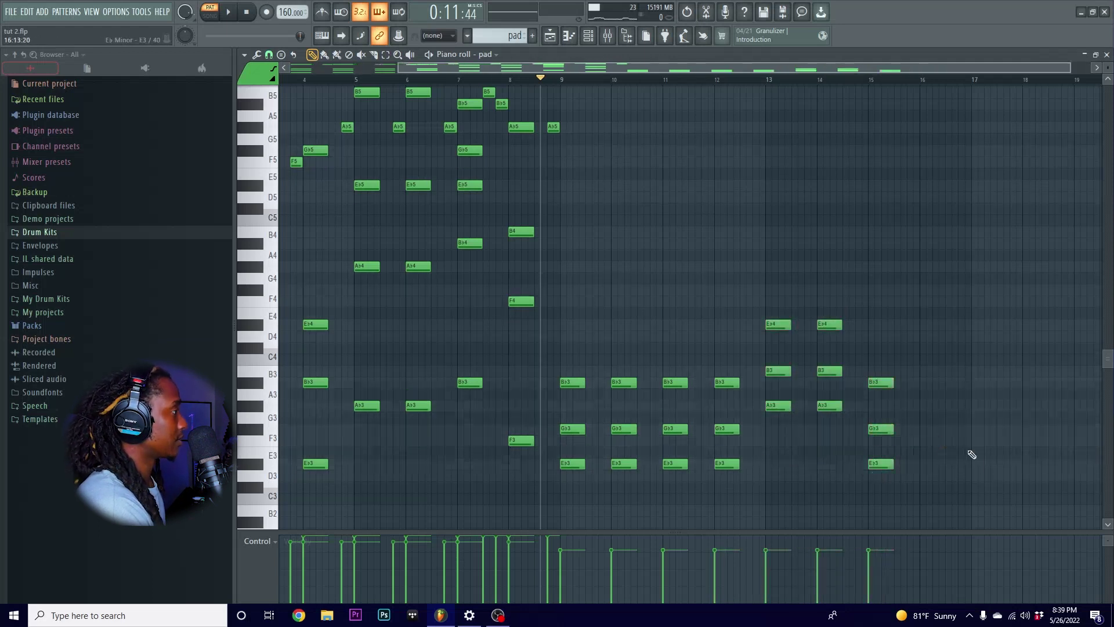
click(915, 451)
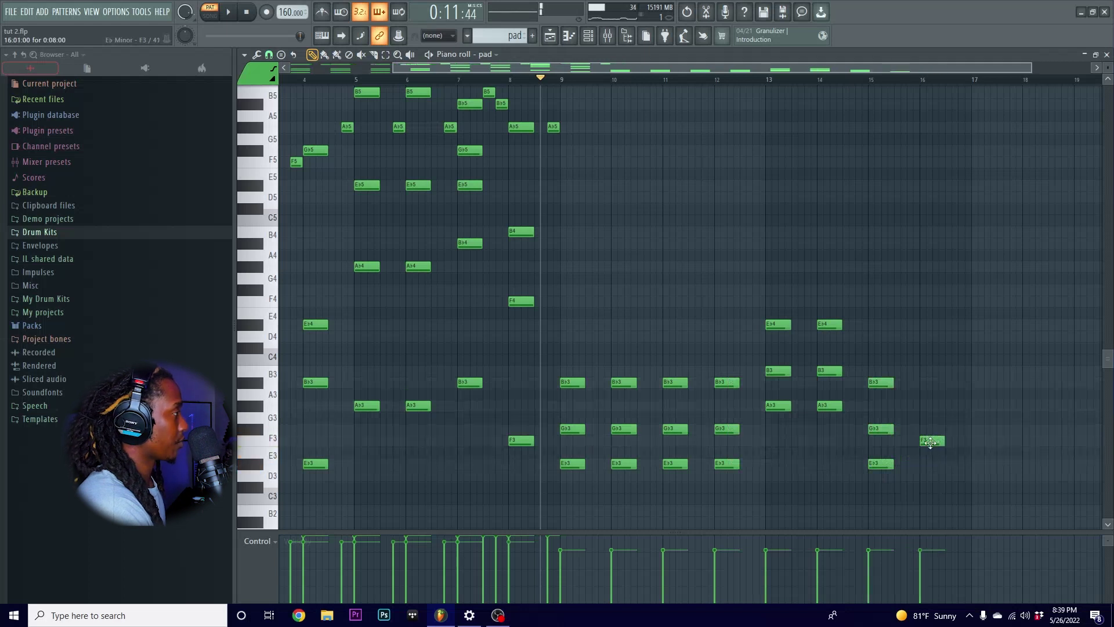
drag(928, 361, 927, 374)
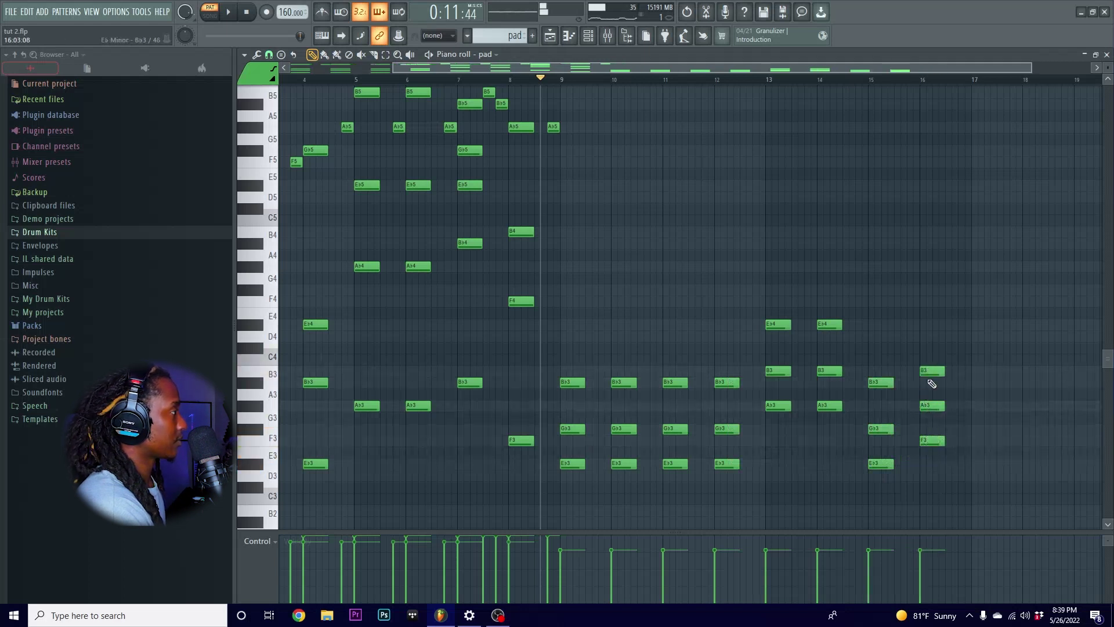
- Revoice the chords in bars 9–16 by raising their middle notes two octaves and copying lower notes an octave up, including B♭3 and B3 in bars 15–16
drag(762, 433, 565, 432)
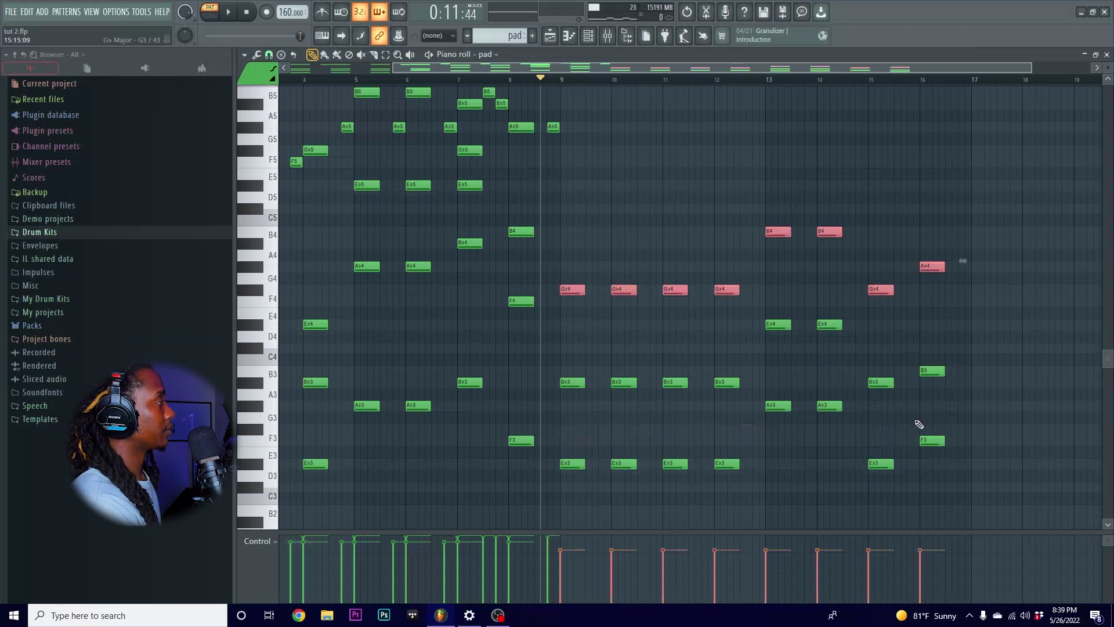
key(ctrl+Up)
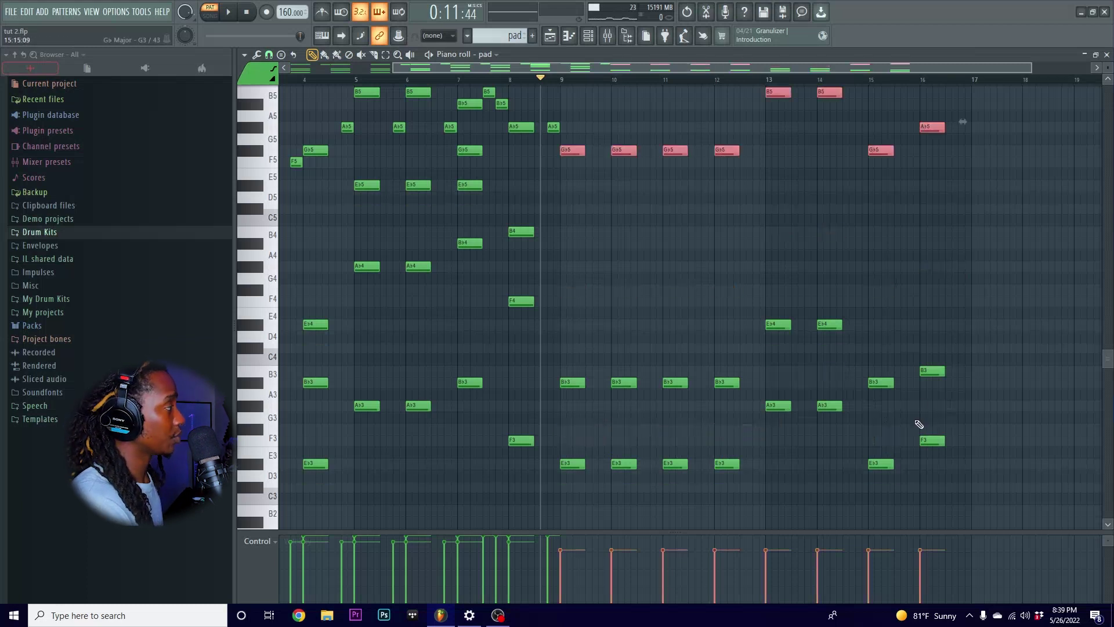
drag(784, 452, 566, 464)
drag(857, 433, 763, 409)
drag(961, 442, 877, 463)
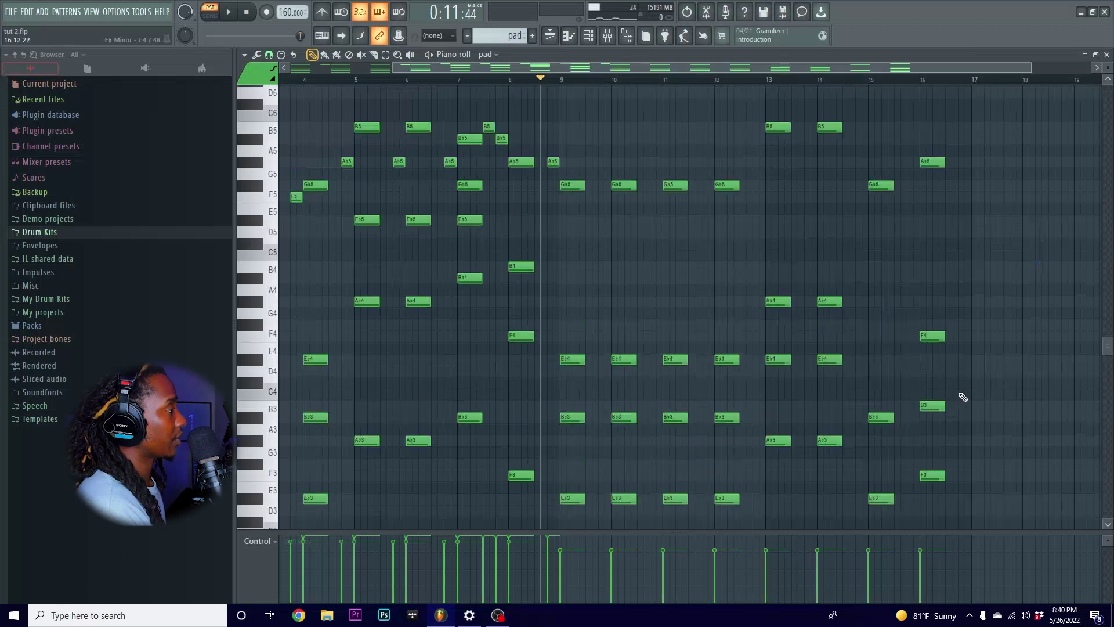
drag(961, 399, 887, 419)
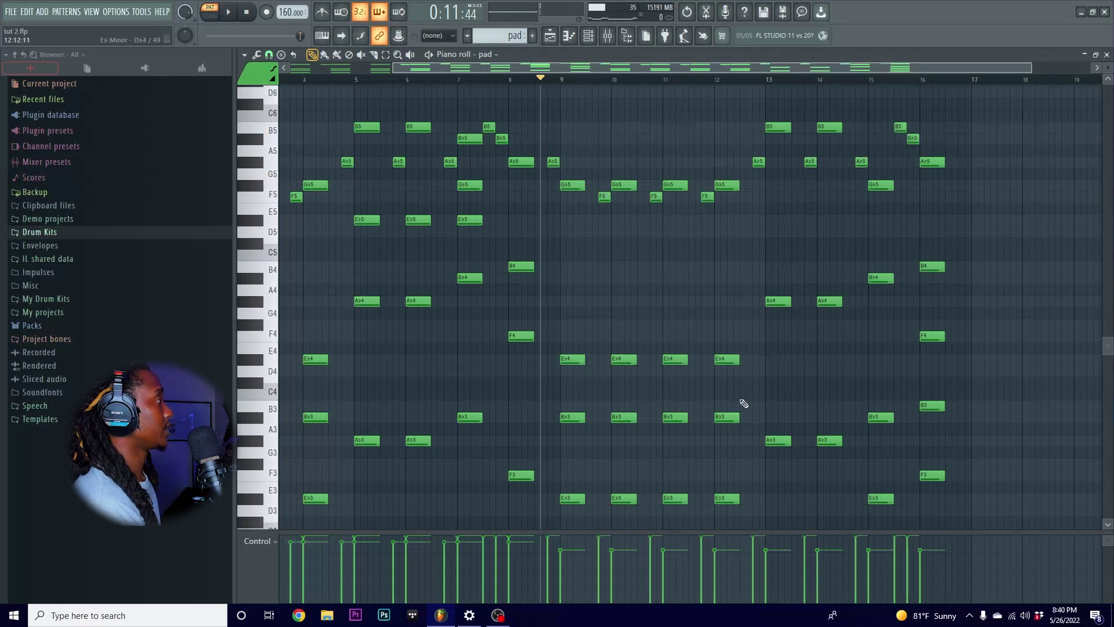
- Select and delete the added demonstration notes from bar 9 onward in the pad pattern
scroll(784, 300, down, 2)
mouse_move(521, 68)
mouse_down()
mouse_move(337, 67)
mouse_move(511, 80)
mouse_up()
scroll(1006, 232, up, 3)
drag(1017, 143, 576, 401)
key(Delete)
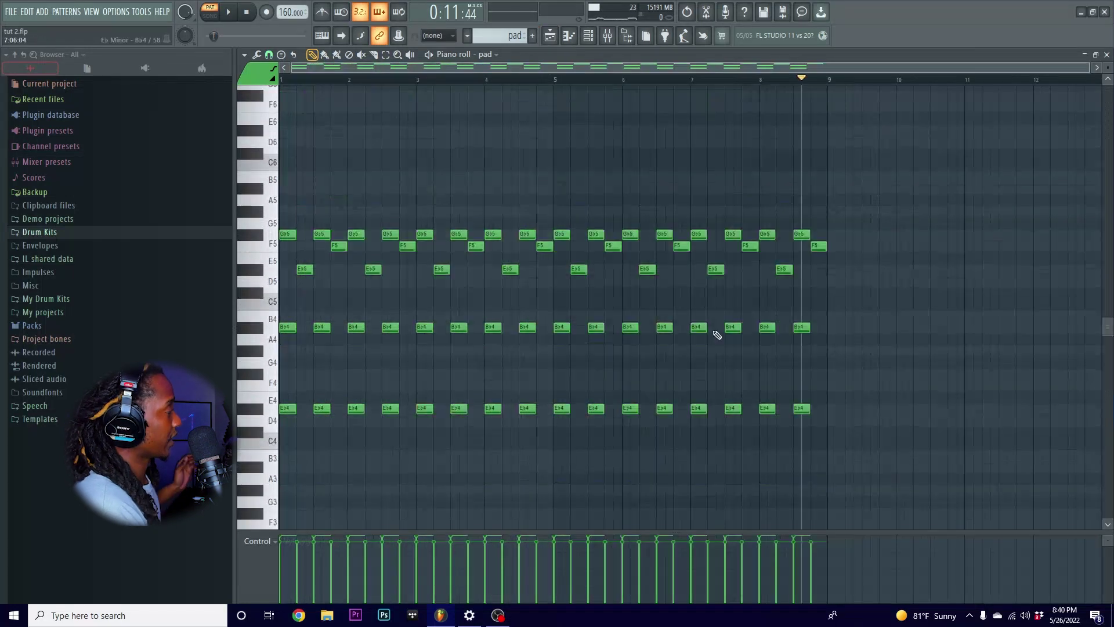
- Open the accent channel's Analog Lab V instrument to check its preset, and play back the accent pattern
scroll(890, 215, down, 2)
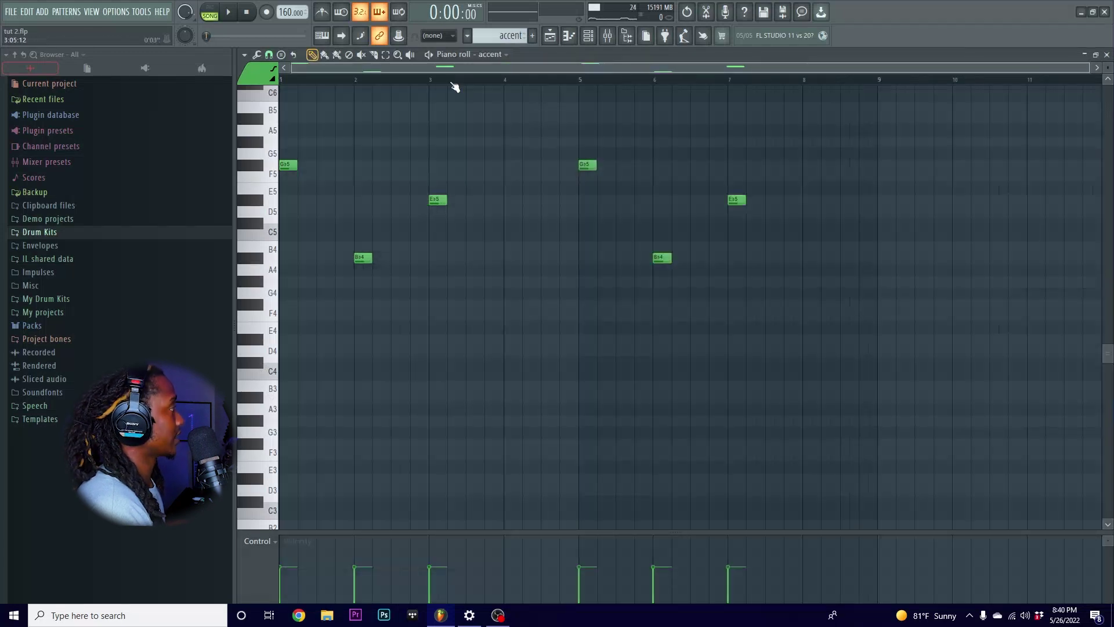
click(589, 36)
click(620, 238)
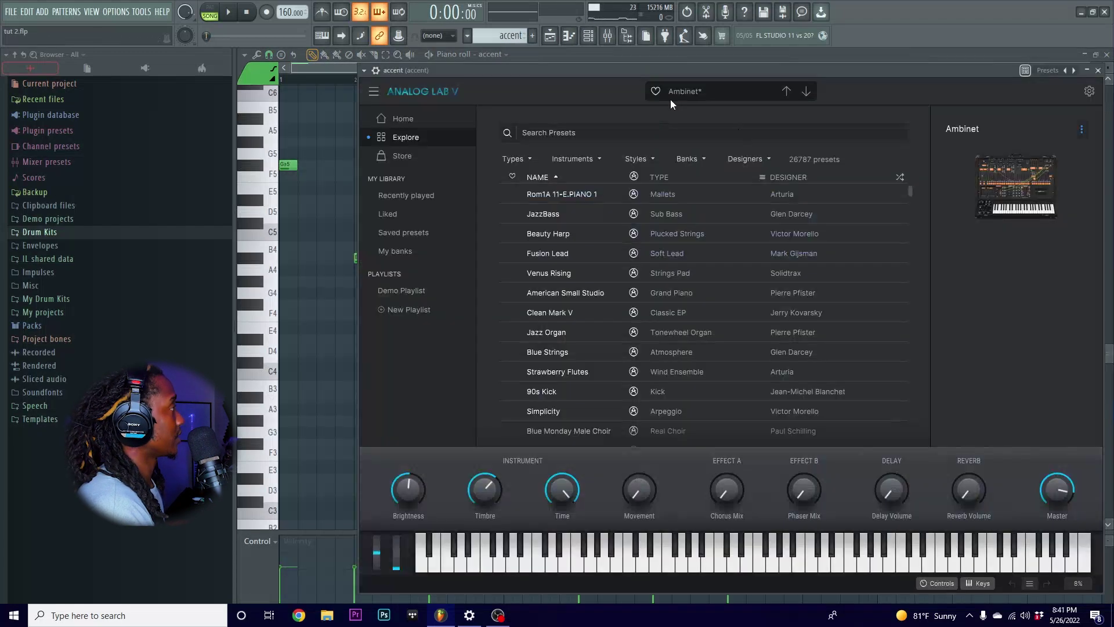
click(273, 76)
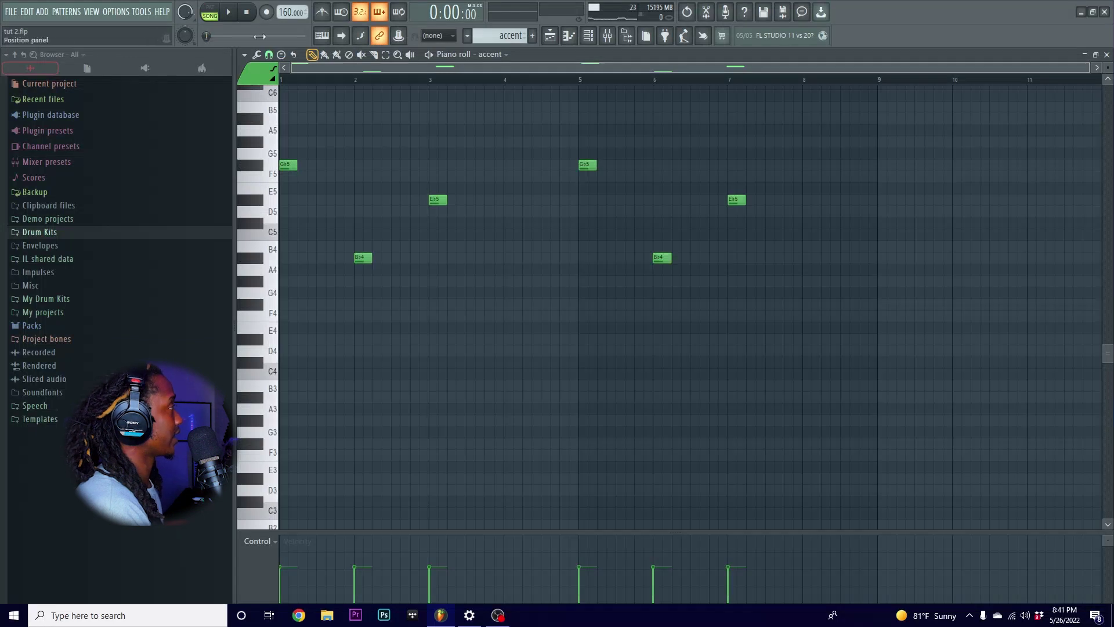
key(space)
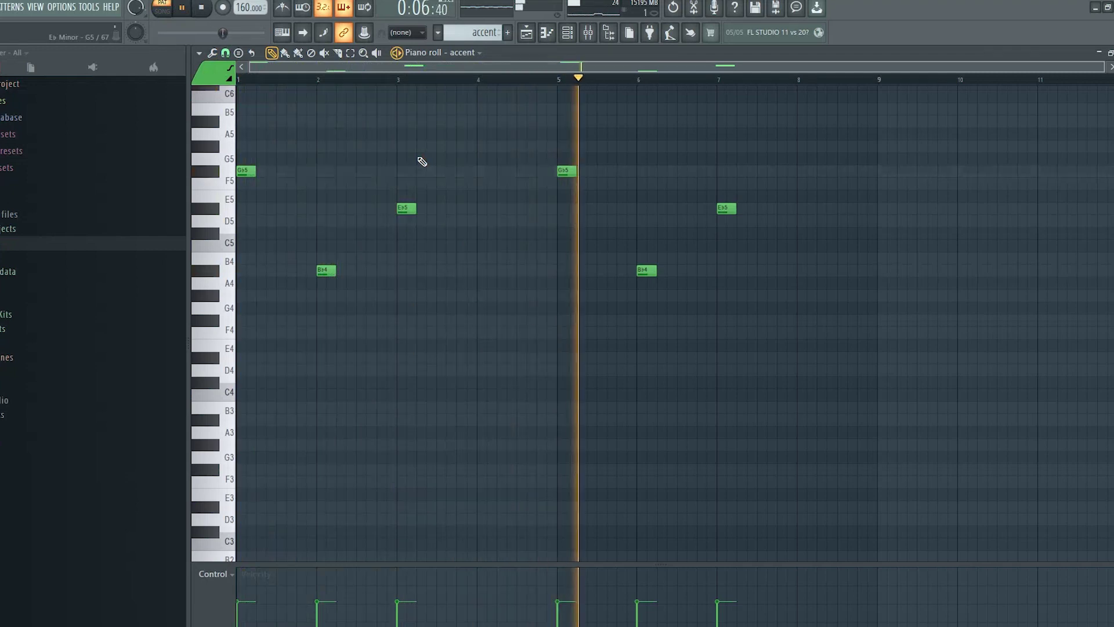
click(186, 7)
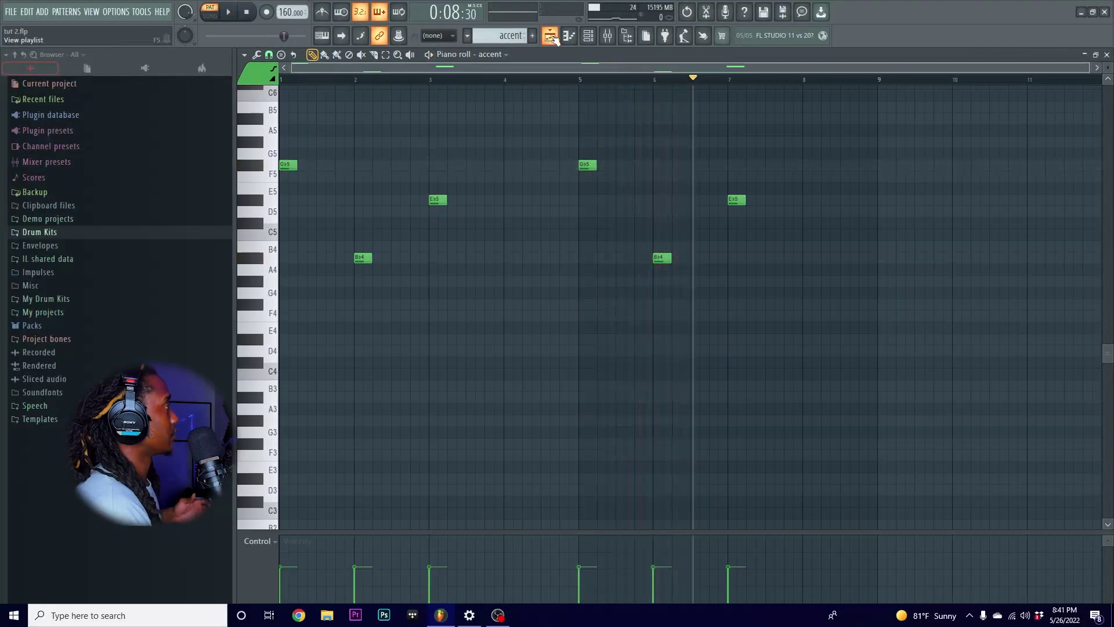
- Open the first bell clip on Track 4, check the bell channel's instrument, and play back its notes
click(550, 36)
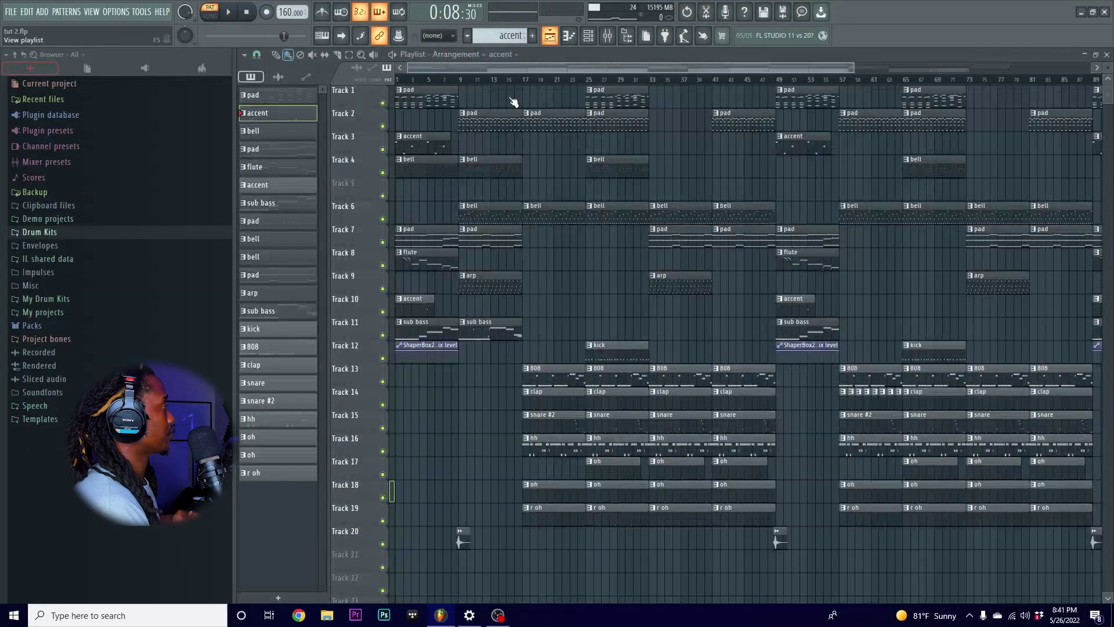
double_click(420, 173)
click(588, 36)
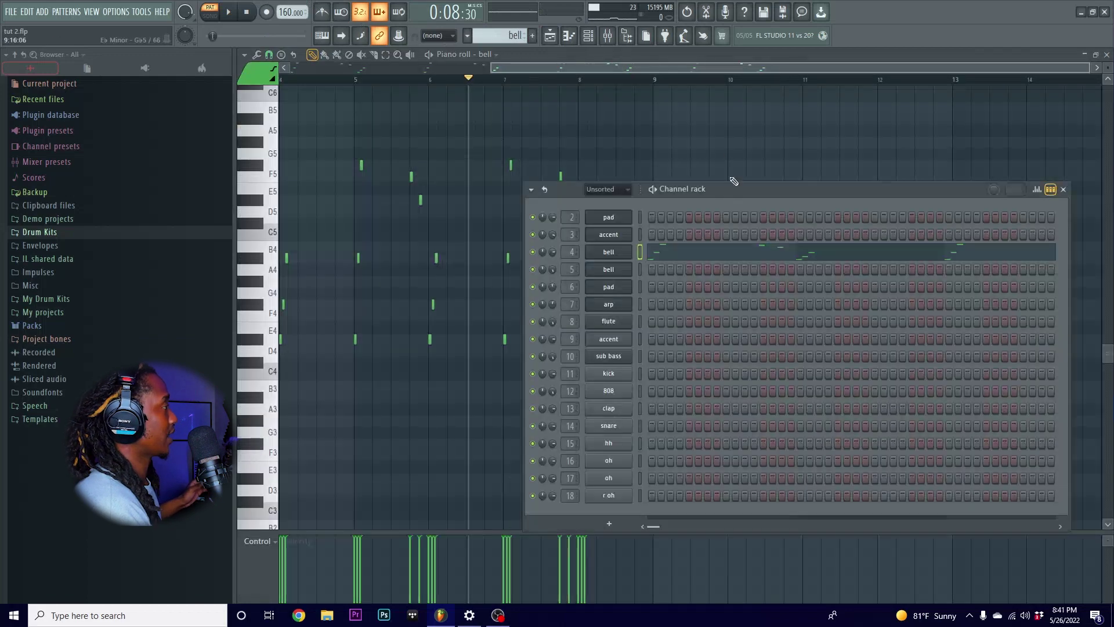
click(610, 256)
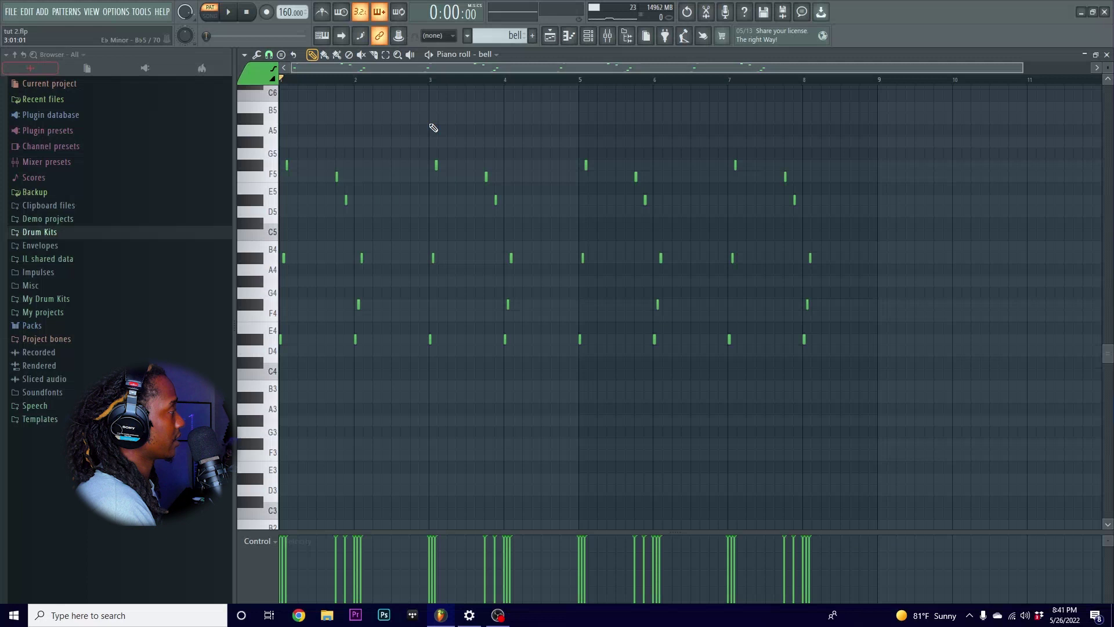
key(space)
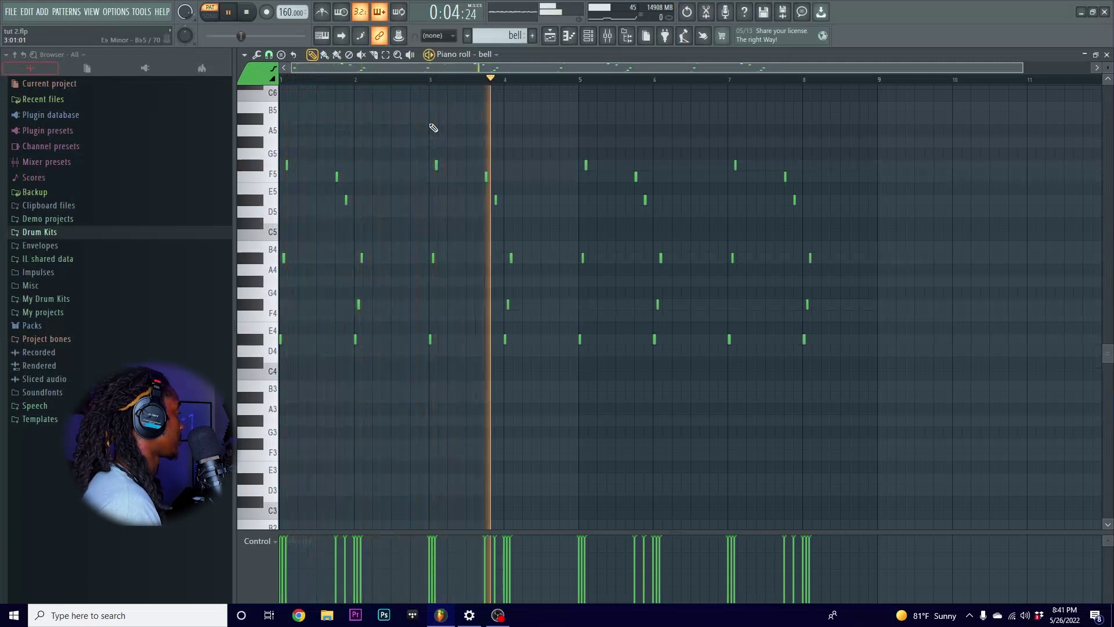
key(space)
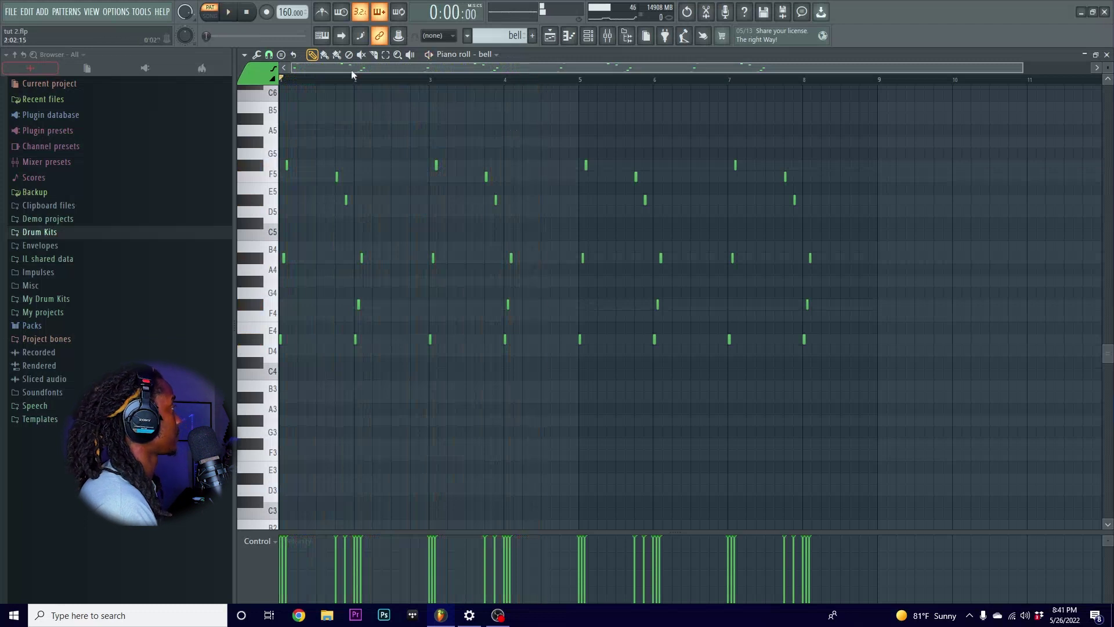
- Set the grid snap to 1/3 step and draw E♭4, G♭4, E♭5, G♭5 and F5 at bar 9, and E♭4, B♭4 and E♭5 at bar 10
click(269, 56)
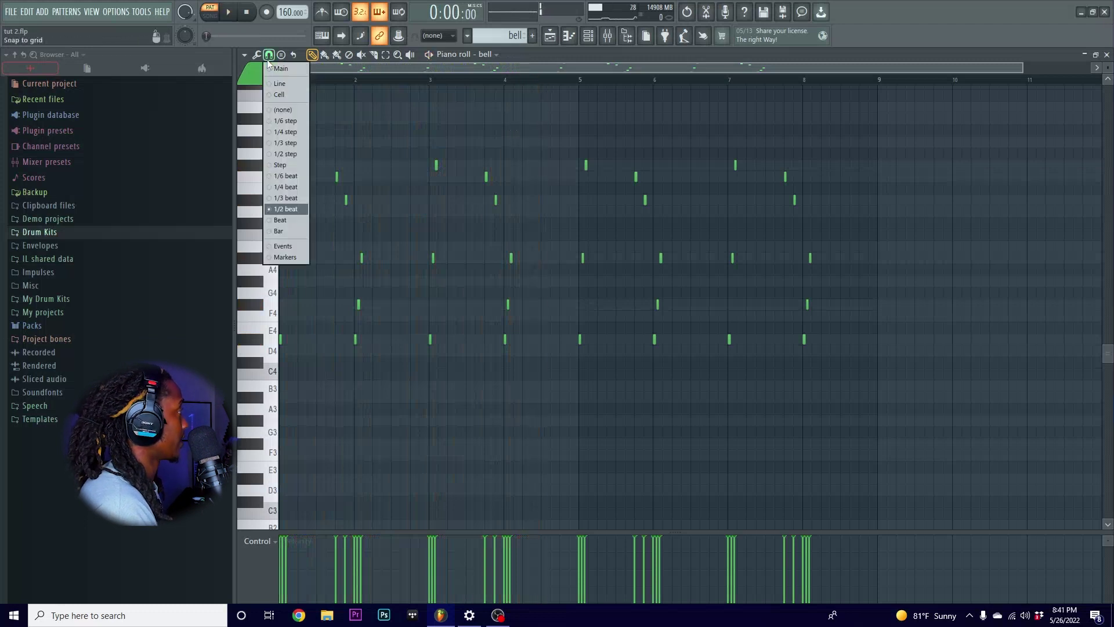
click(285, 143)
scroll(801, 346, up, 4)
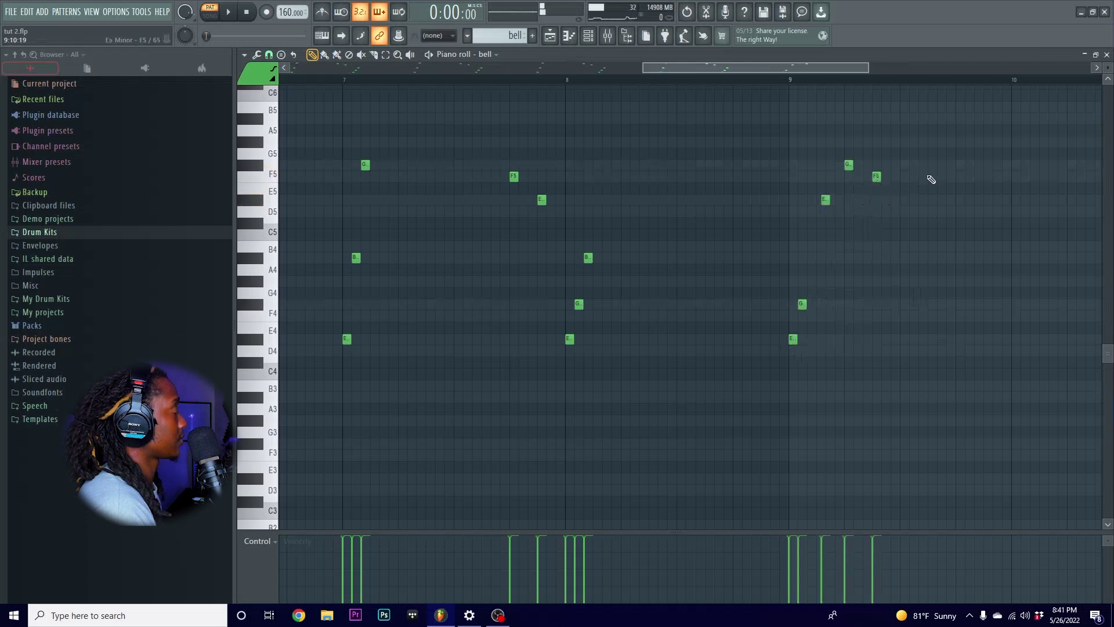
scroll(997, 310, down, 3)
- Play back the added bell notes in bars 9 and 10, and erase them from the pattern
key(space)
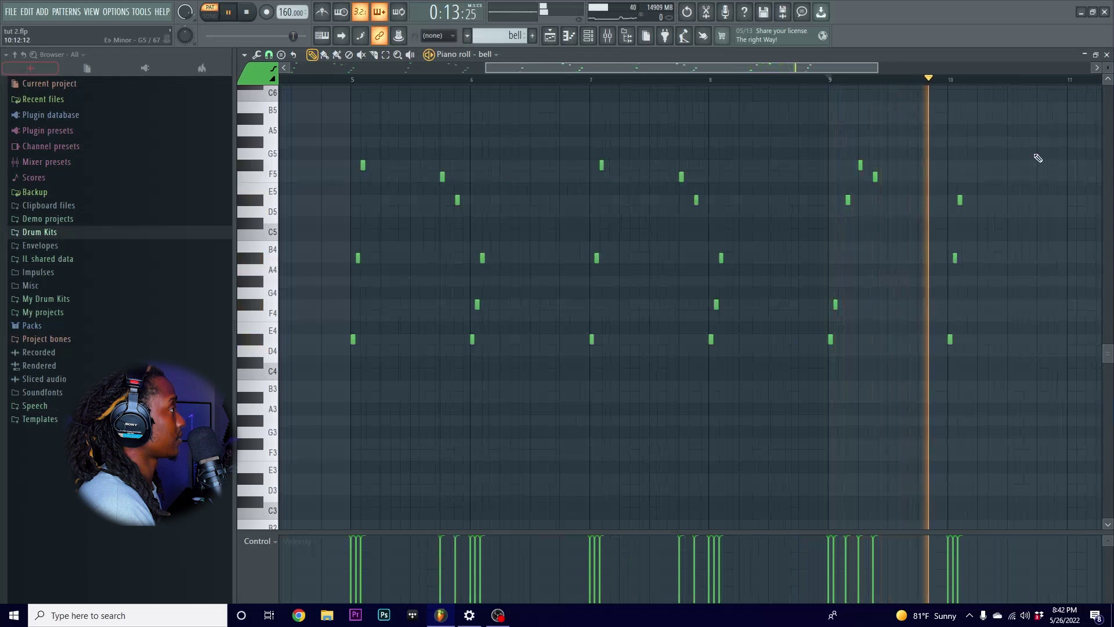
scroll(969, 116, down, 3)
key(space)
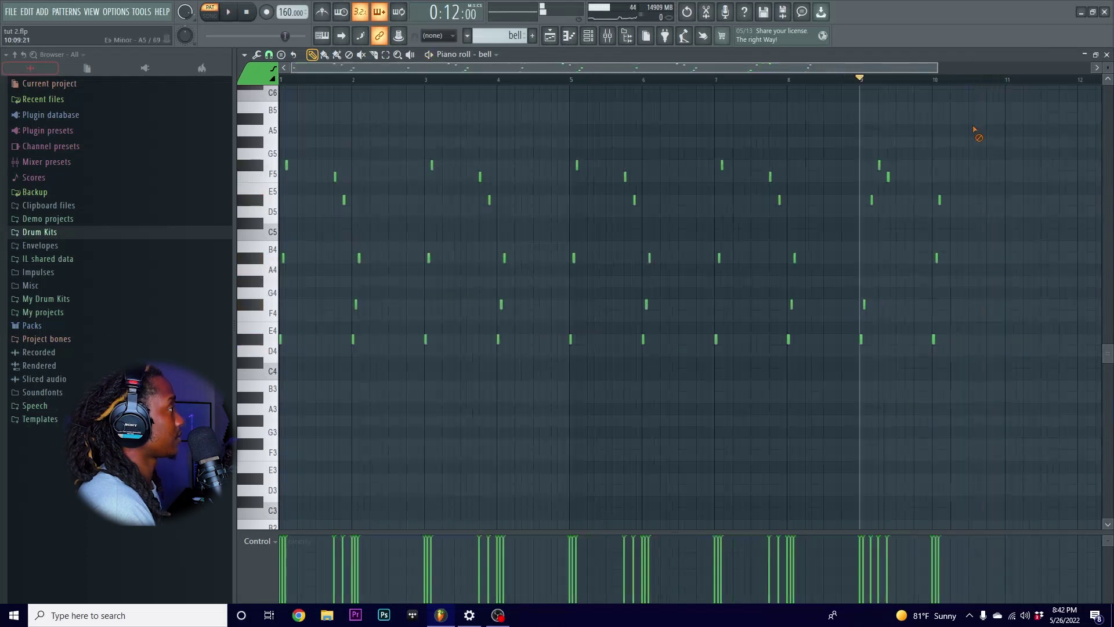
drag(976, 125, 858, 378)
- Open the second bell clip on Track 4 from the playlist and play back its notes
key(F5)
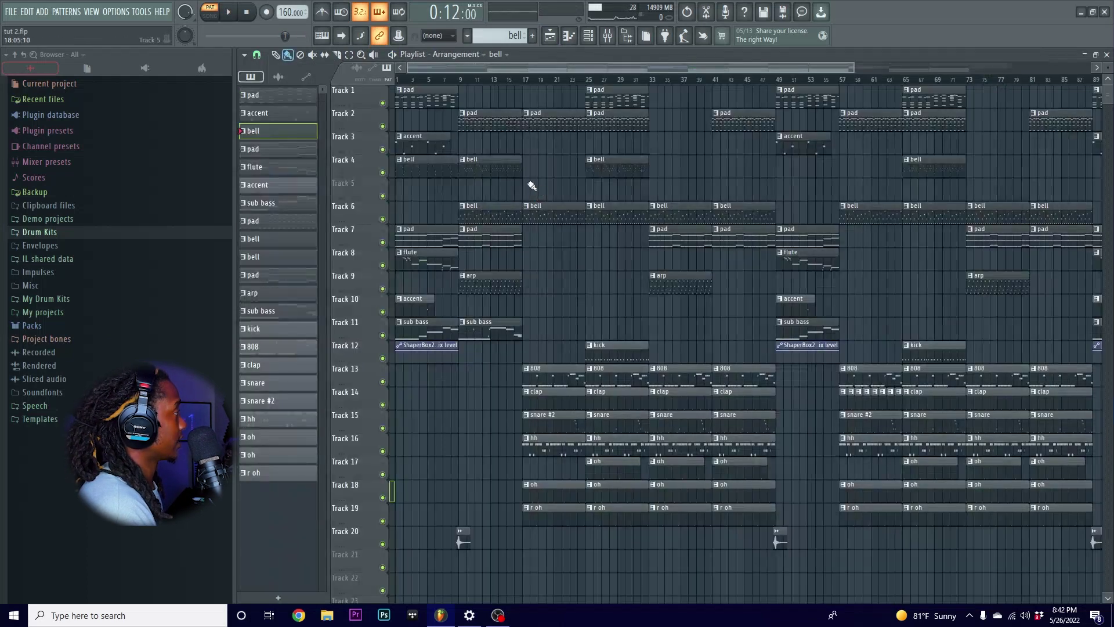
double_click(489, 171)
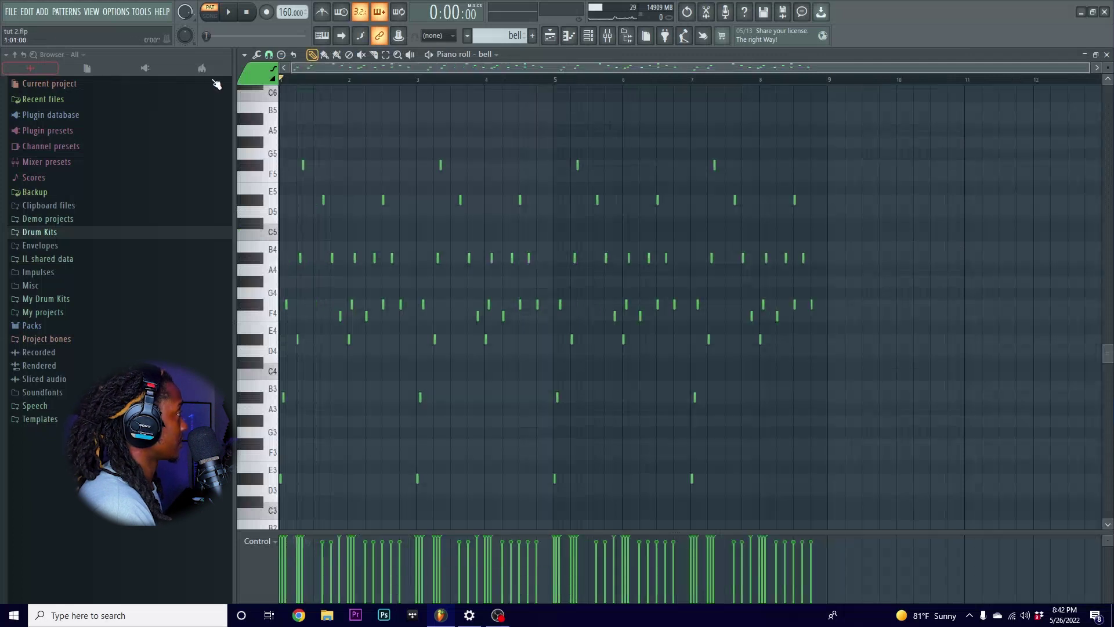
key(space)
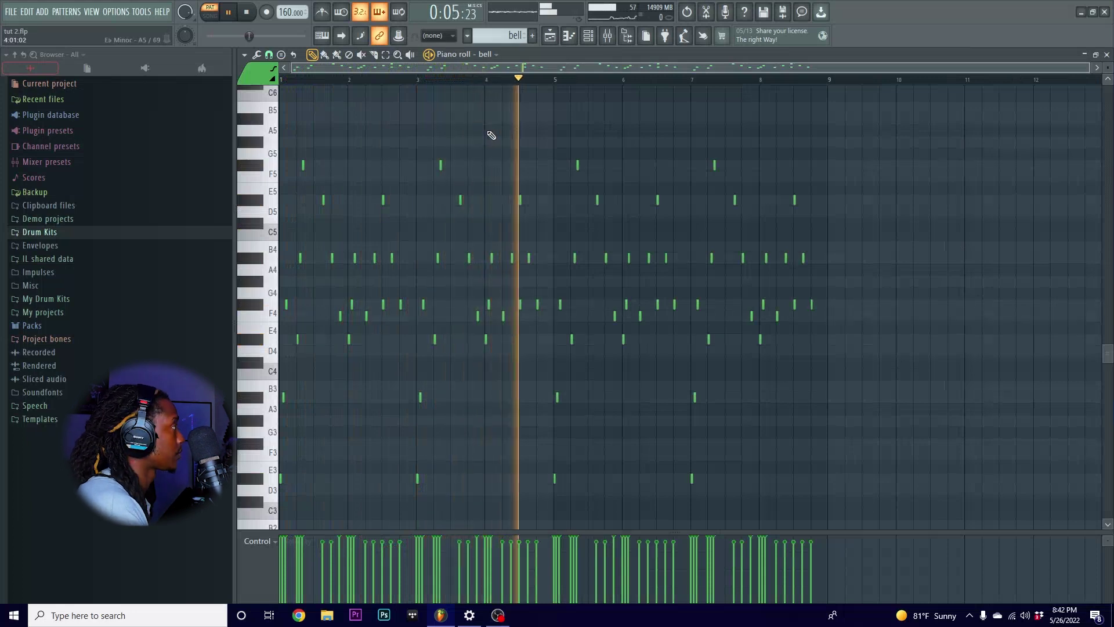
key(space)
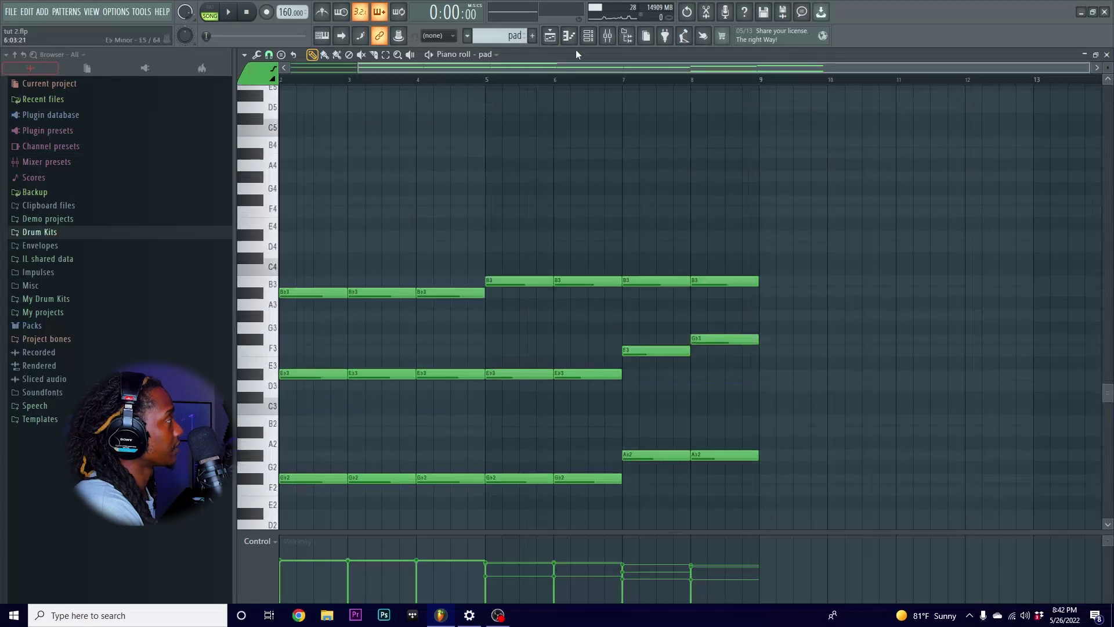
- Play back the pad pattern's notes, and review the flute pattern's notes in the piano roll during playback
key(F6)
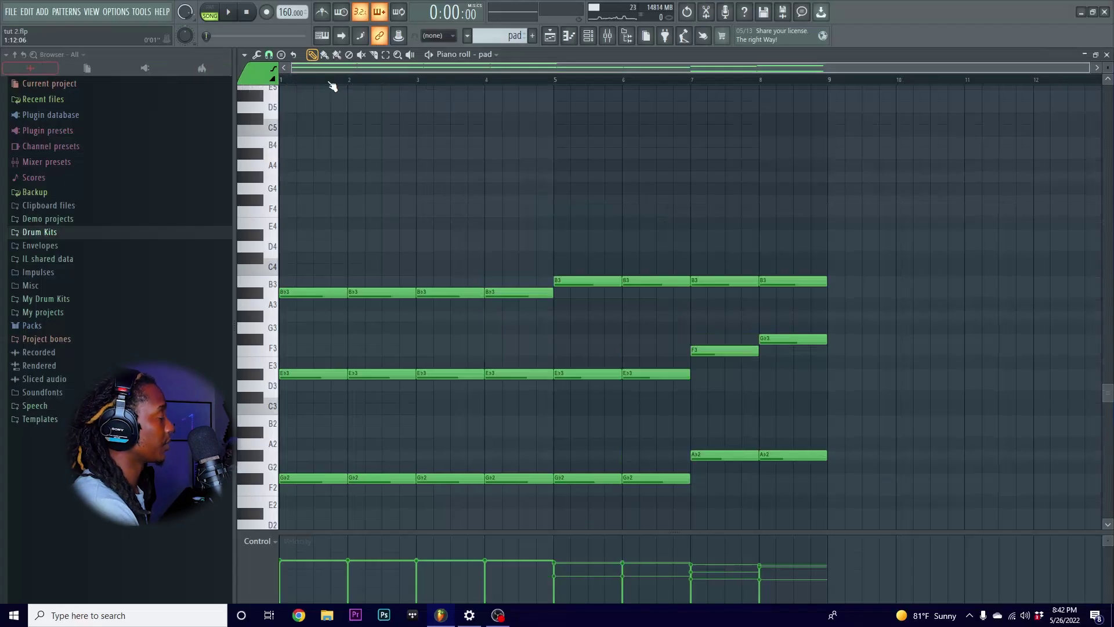
key(space)
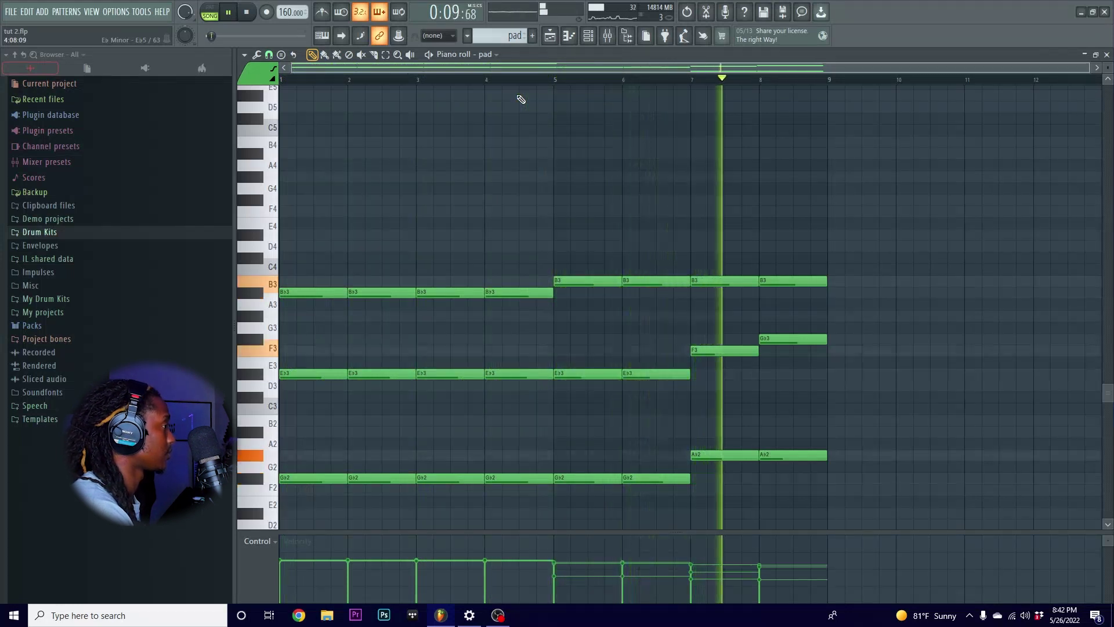
key(space)
click(550, 35)
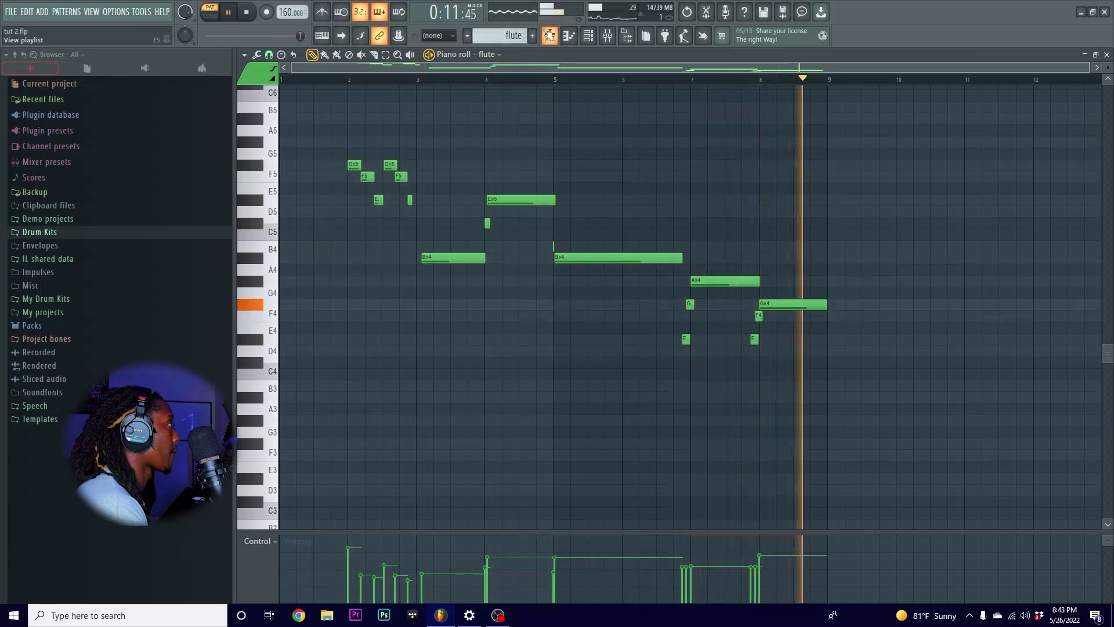
click(549, 35)
- Open the arp channel's notes in the piano roll and play back the repeating pattern
click(588, 36)
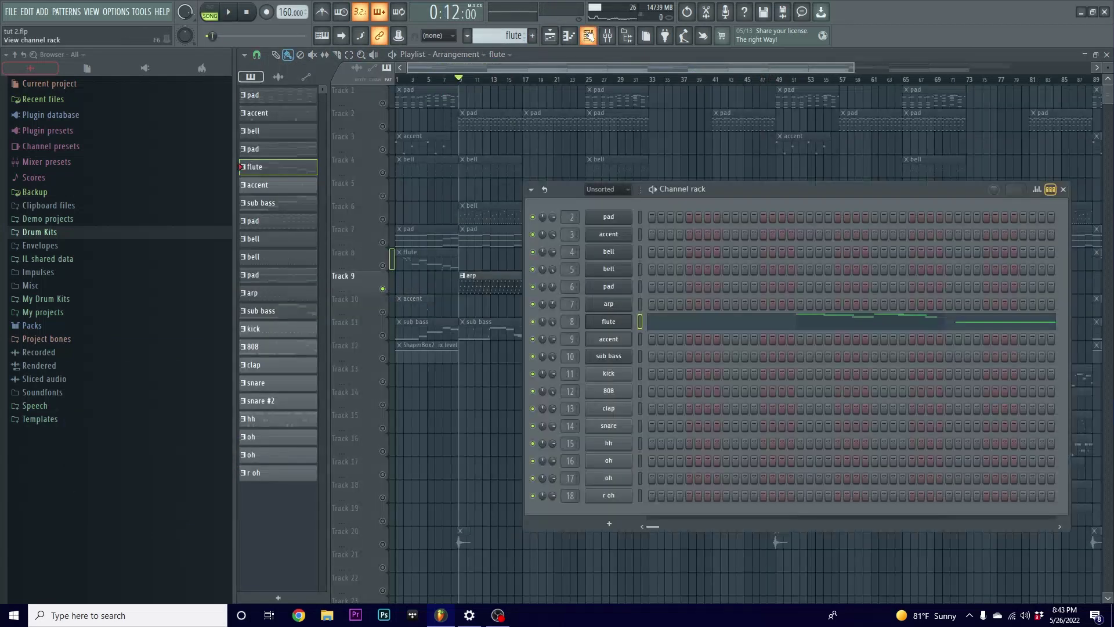
click(609, 305)
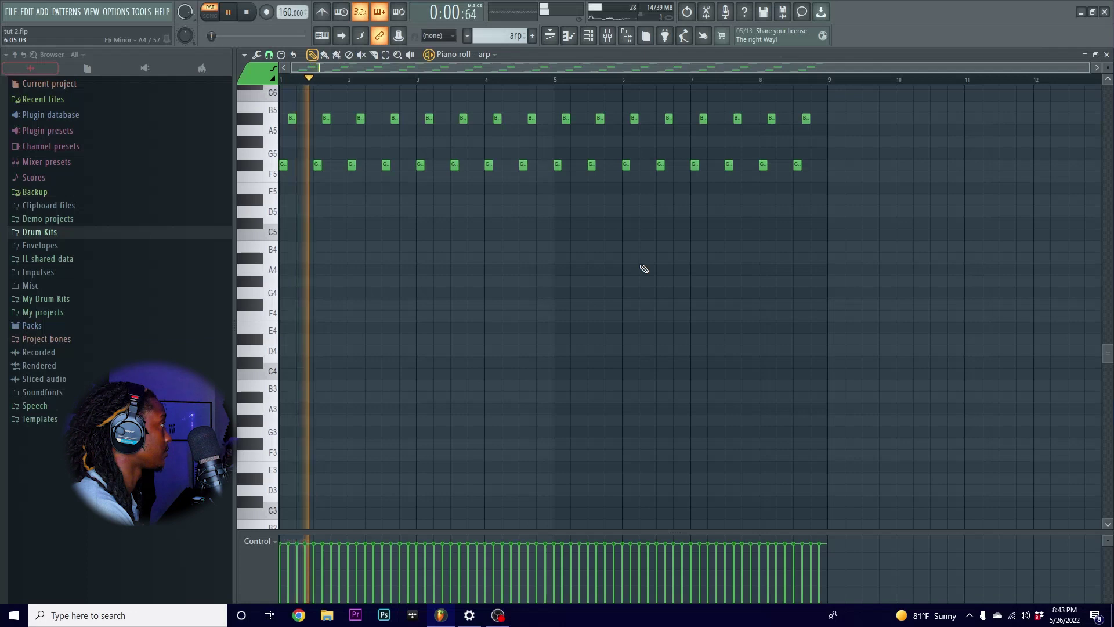
scroll(641, 267, up, 5)
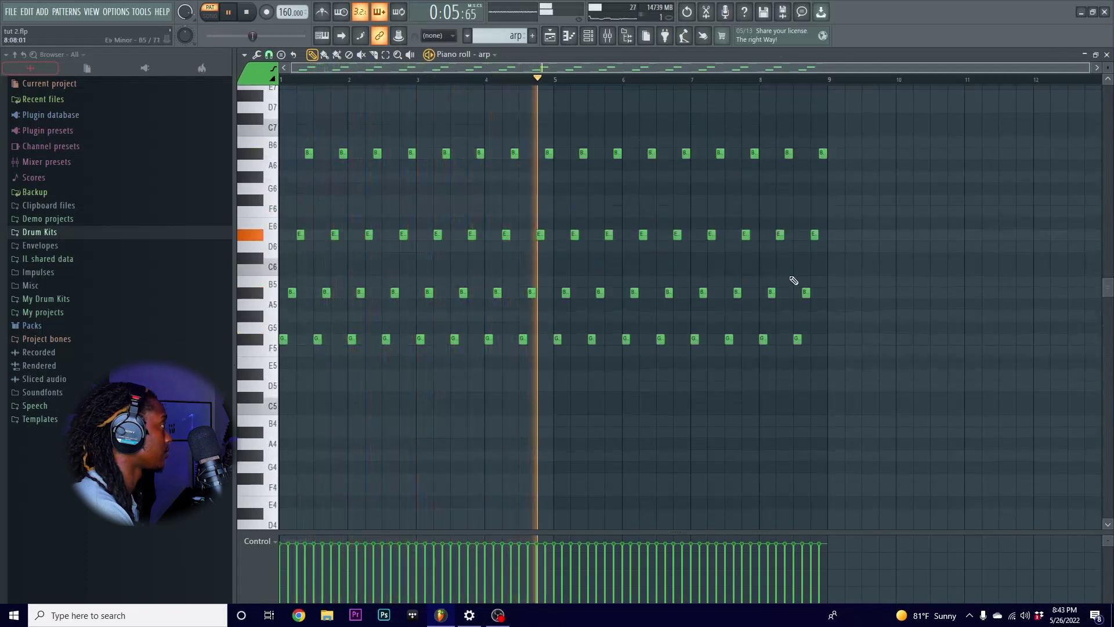
key(space)
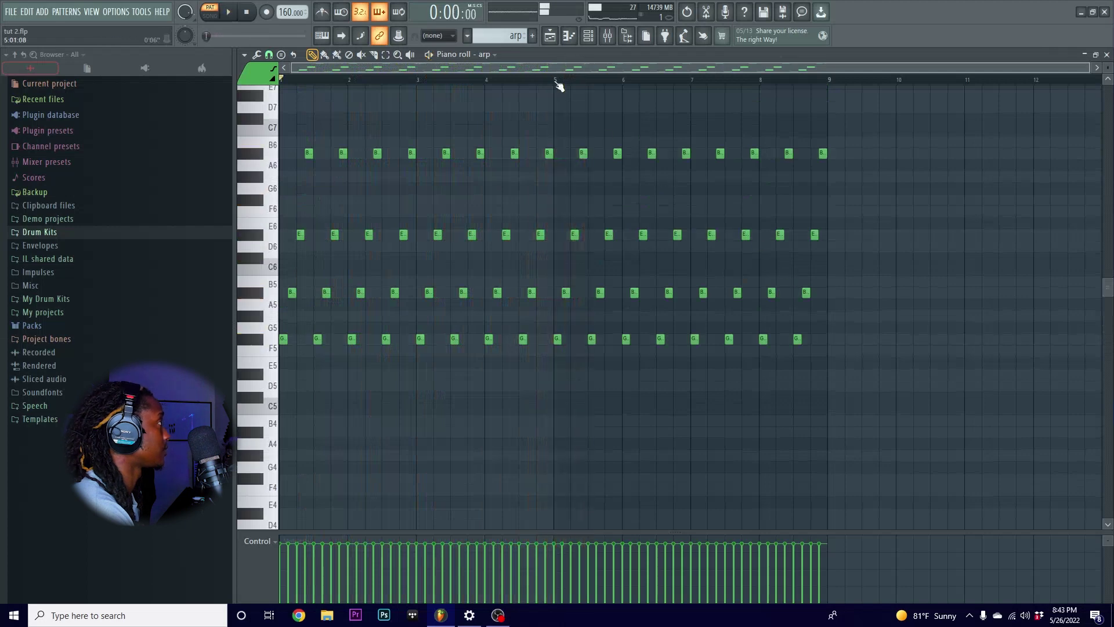
- Solo Track 10, check the accent channel's sampler settings, and play back its note at bar 5
click(550, 36)
click(383, 312)
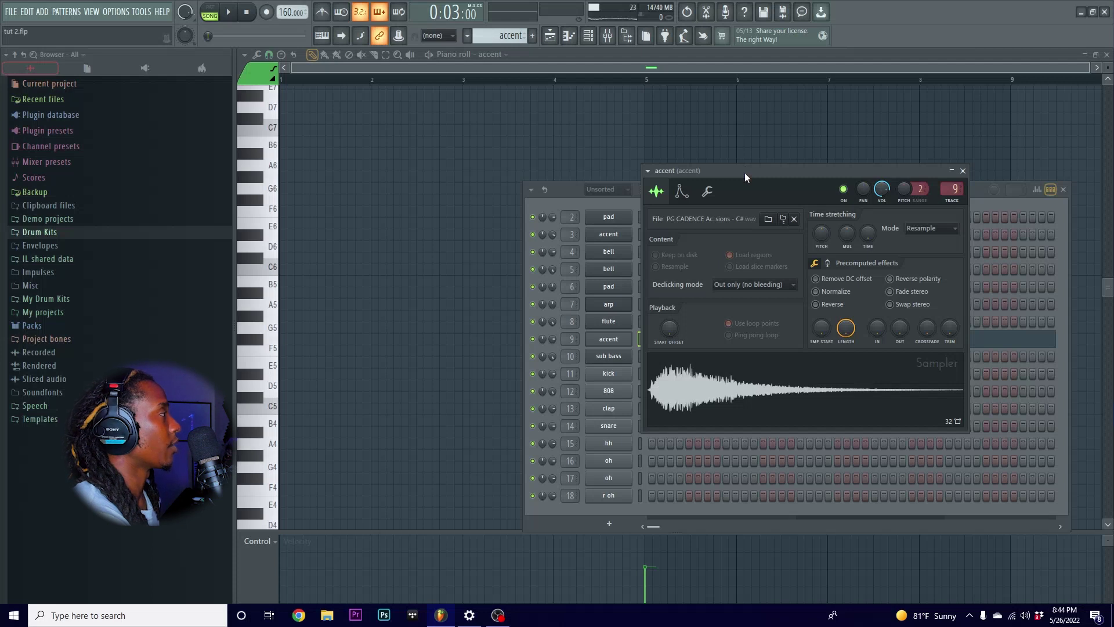
drag(745, 174, 871, 174)
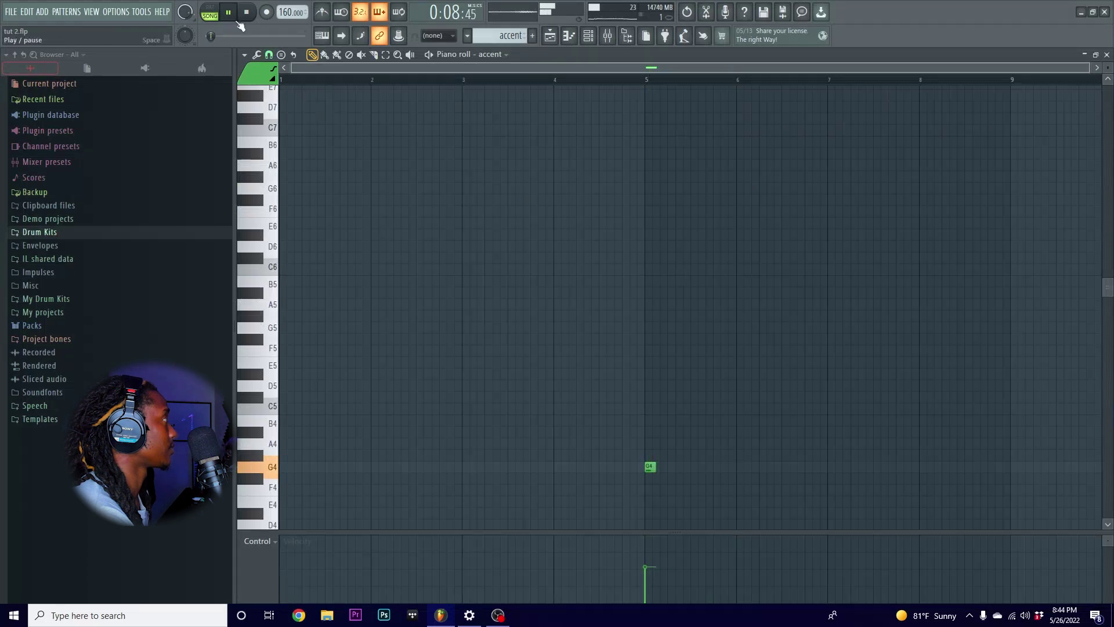
click(550, 39)
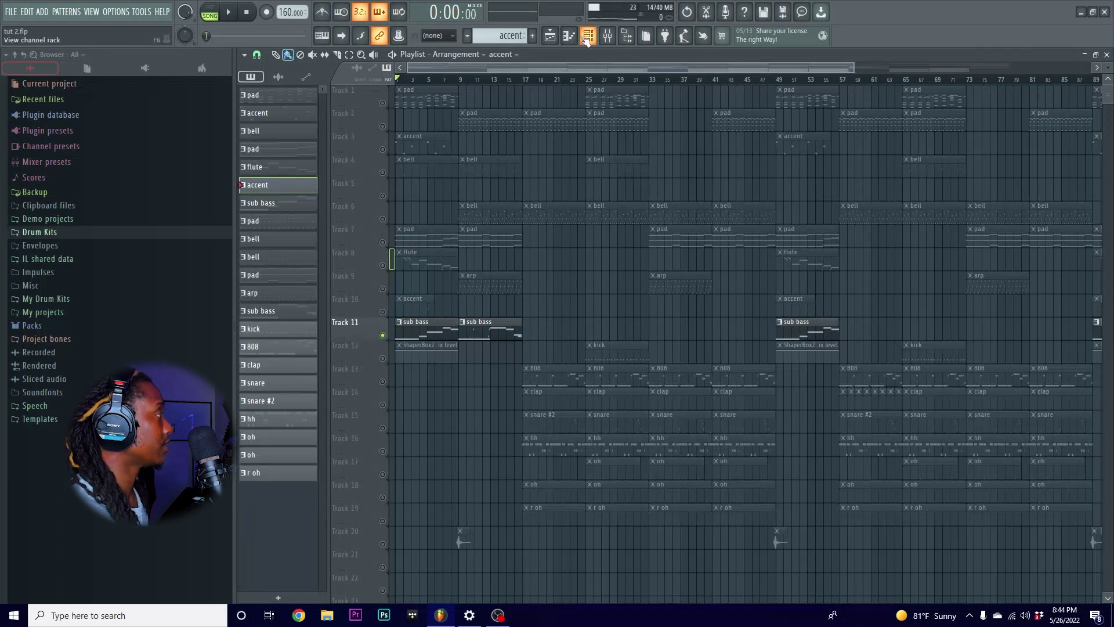
- Play back the sub bass notes on Track 11 and inspect the ShaperBox2 effect on the sub bass mixer track
key(space)
key(F7)
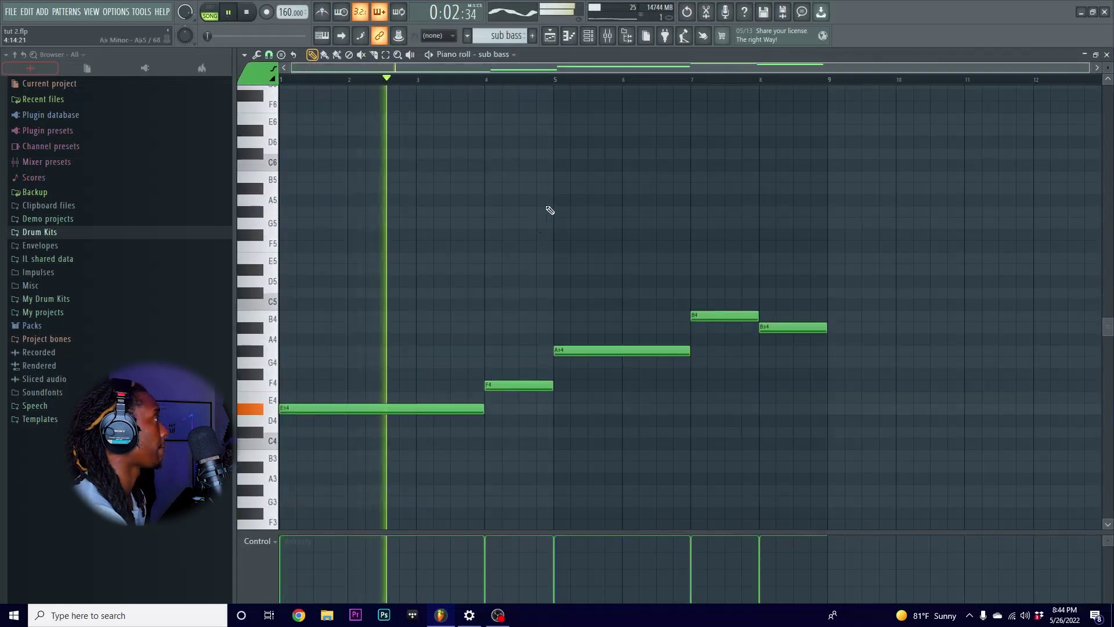
click(607, 36)
click(660, 189)
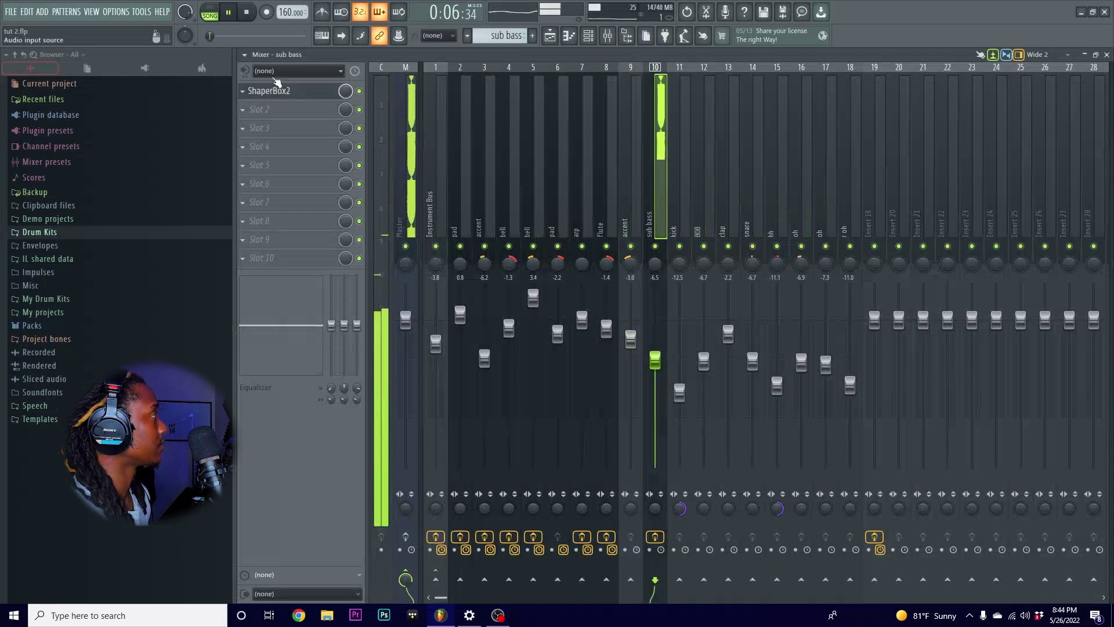
click(325, 107)
key(Escape)
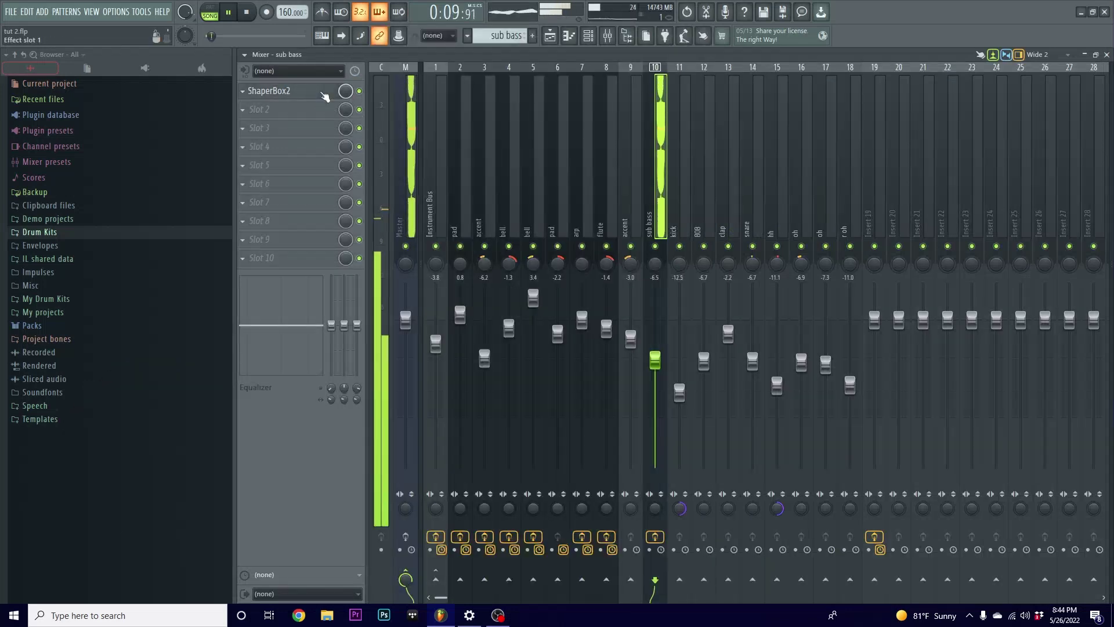
click(324, 93)
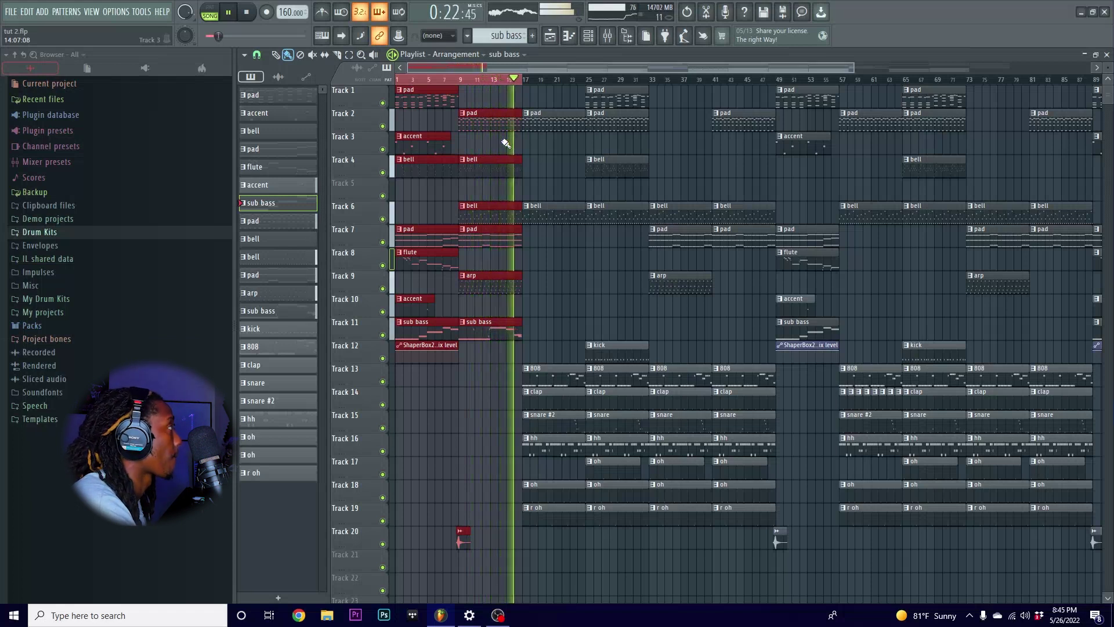
- Finish playing the full melody arrangement over bars 1 to 16 and stop playback
click(238, 12)
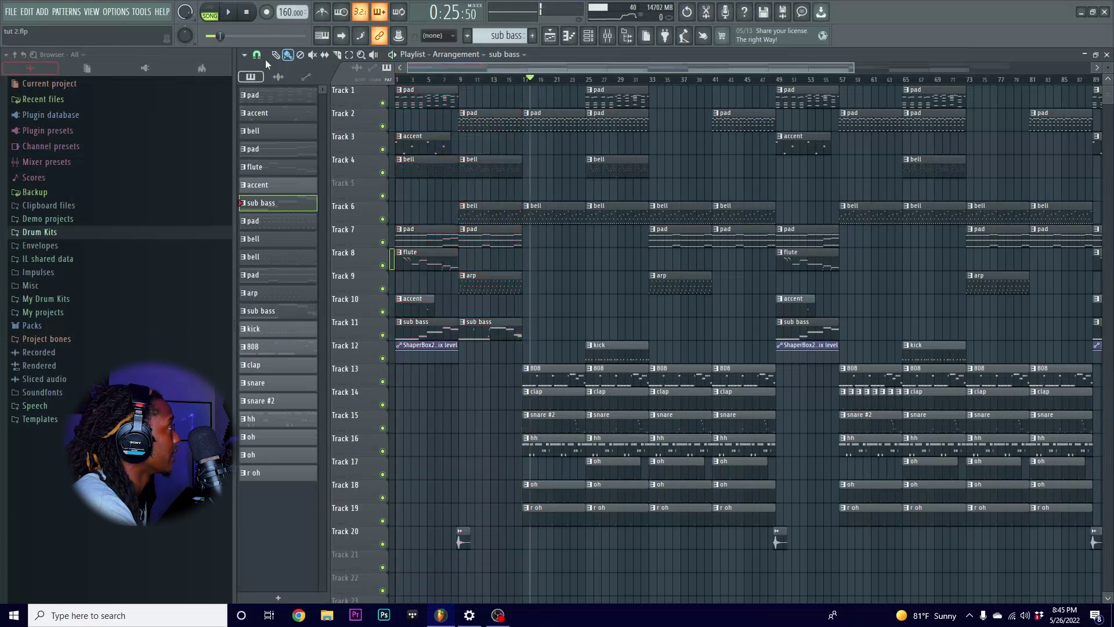
click(257, 55)
click(286, 220)
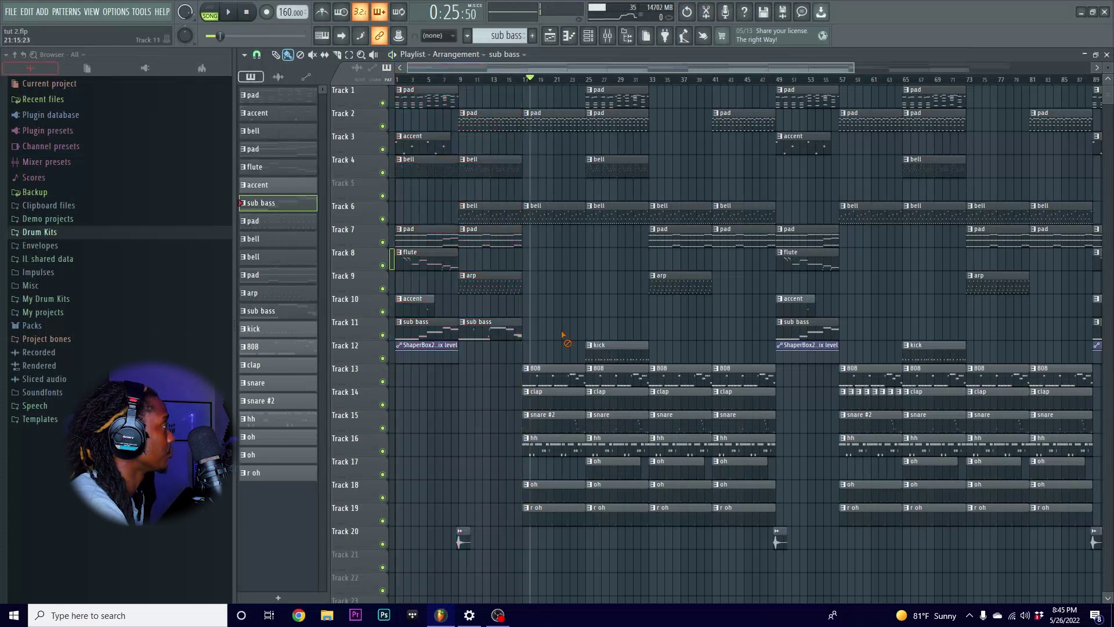
- Examine the 808 pattern's notes in the piano roll from bar 1 and play them back
click(210, 13)
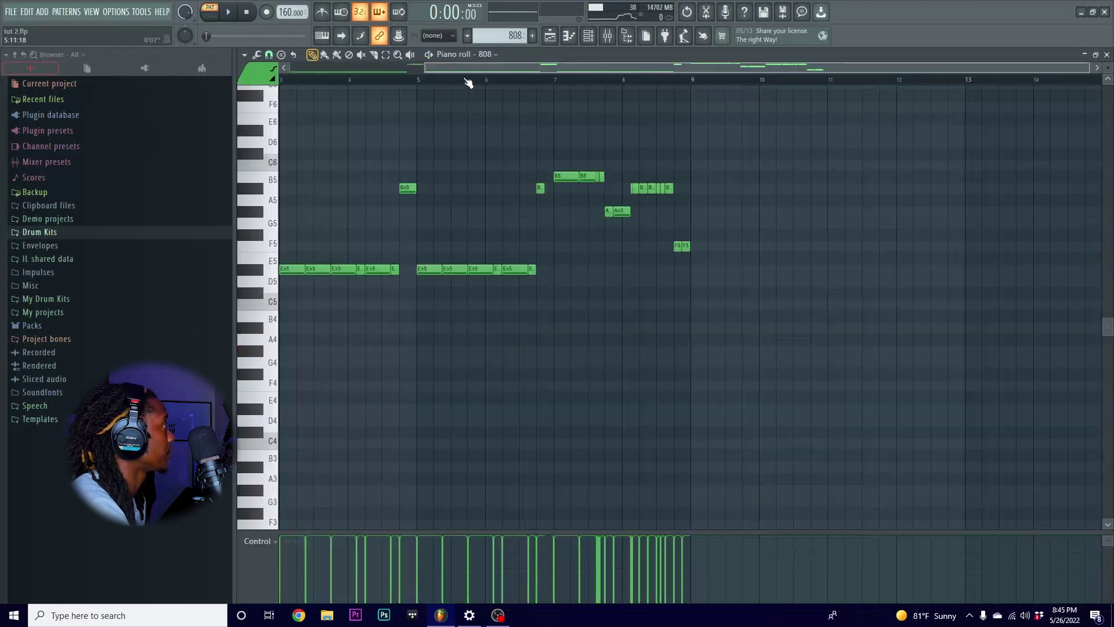
scroll(464, 77, down, 1)
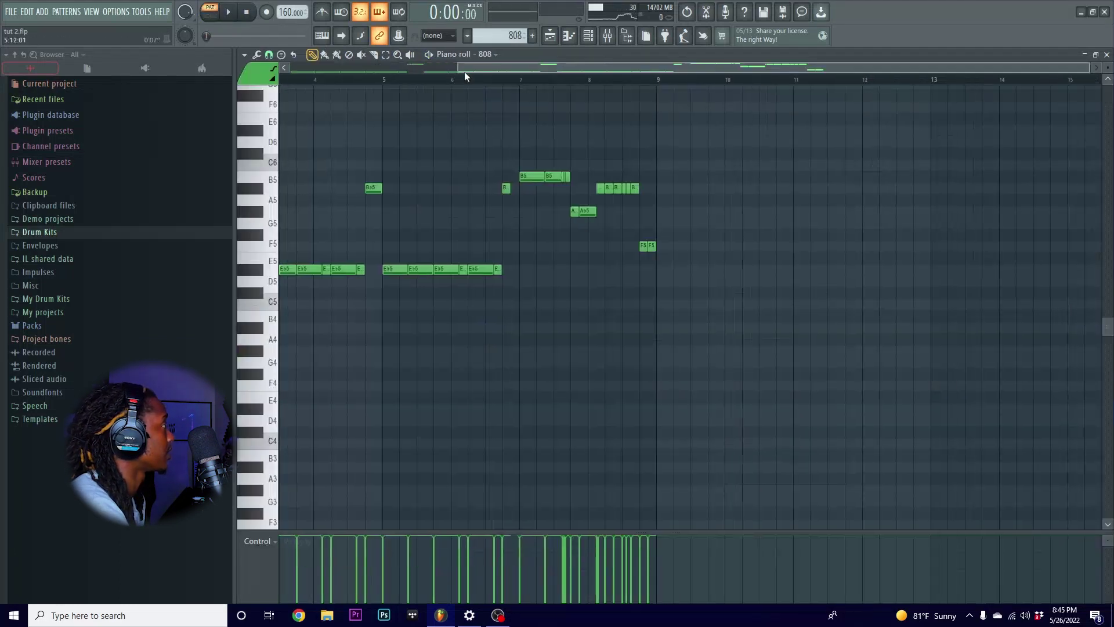
scroll(465, 72, up, 5)
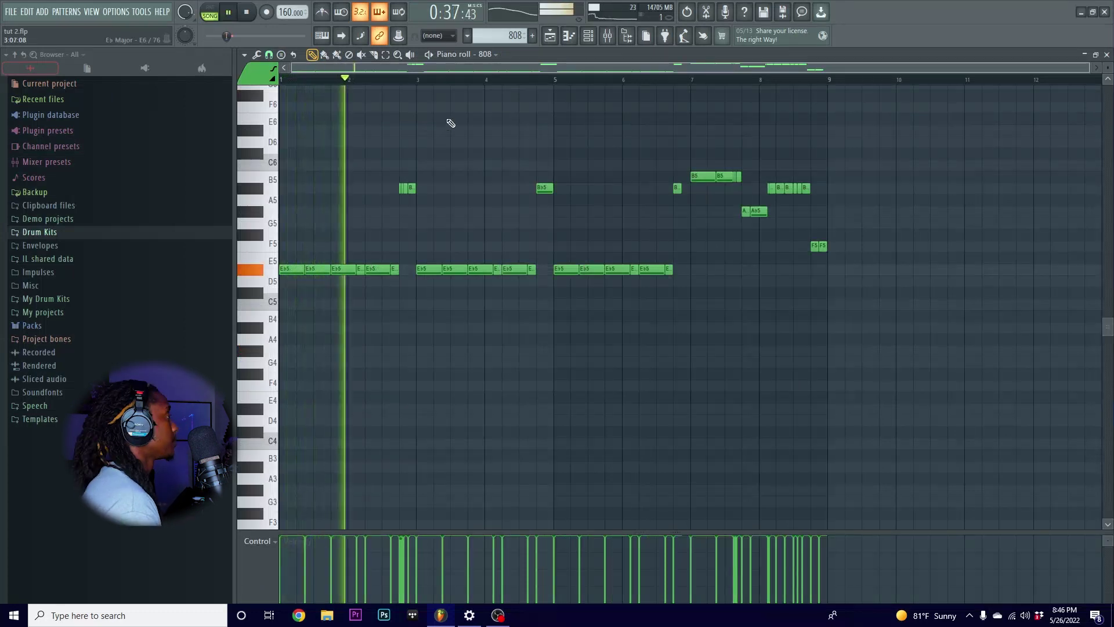
- Reopen the 808 clip at bar 25 on Track 13 from the playlist and listen to its closing notes
click(550, 36)
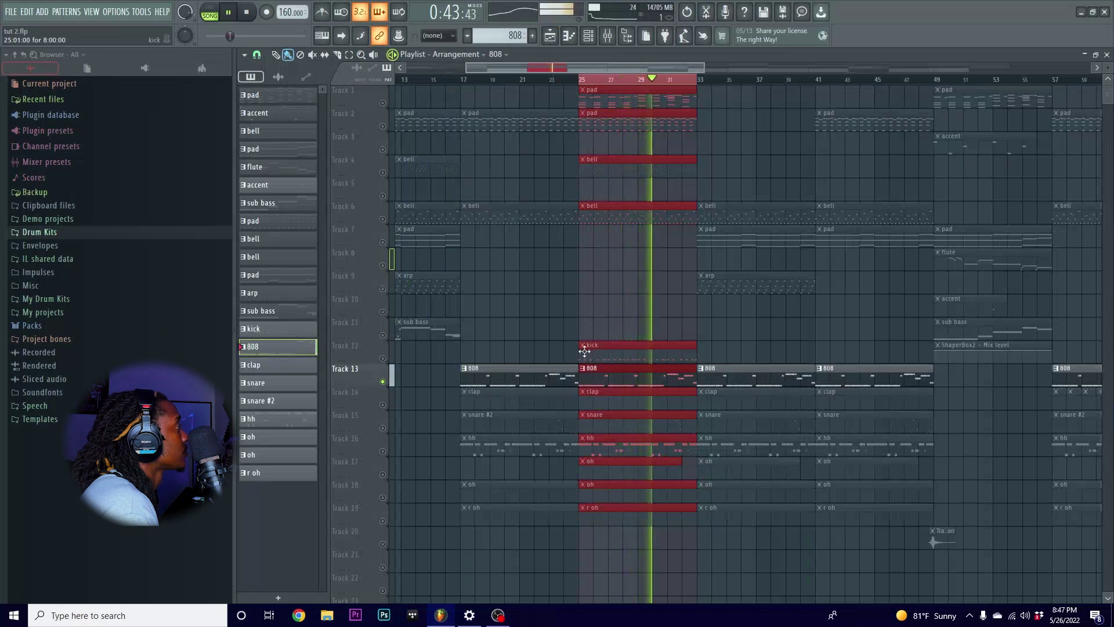
scroll(603, 340, up, 2)
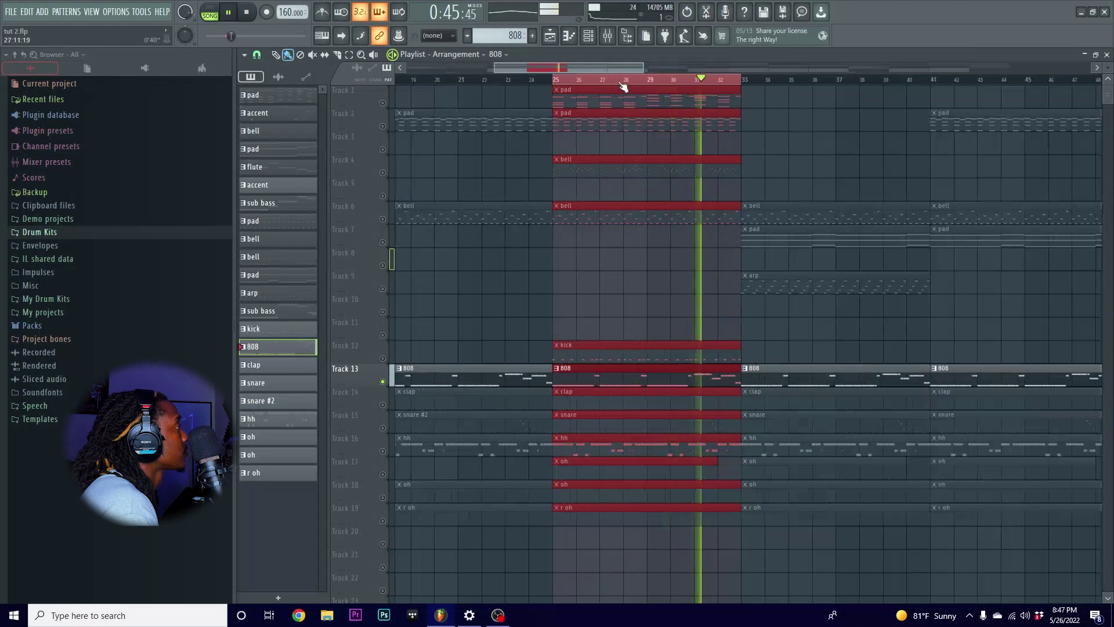
double_click(601, 373)
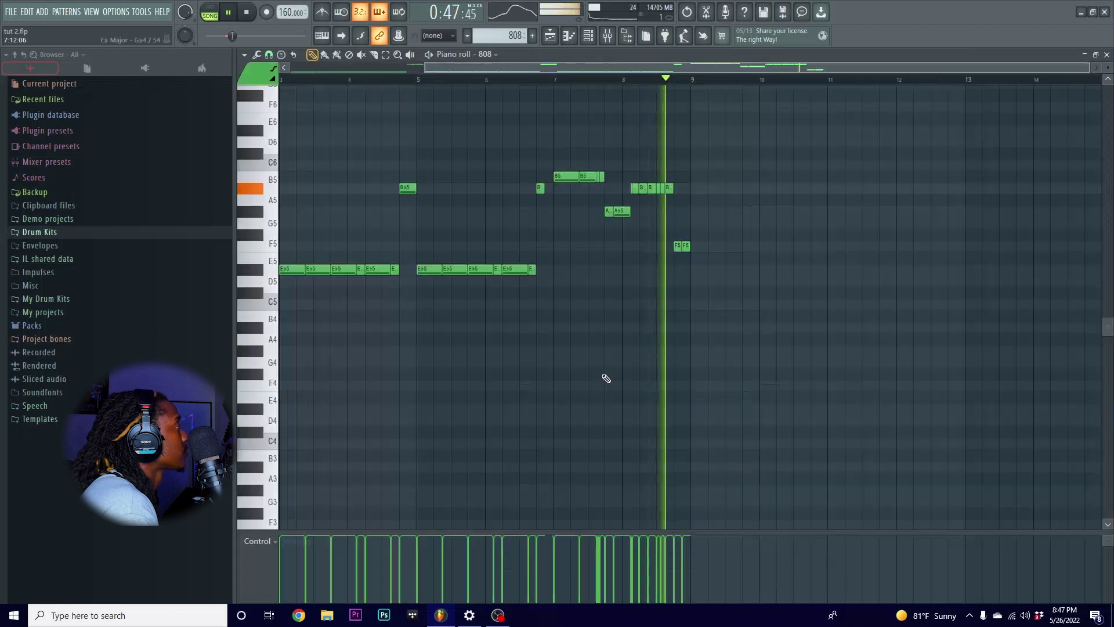
key(space)
- Unmute Track 12, open the kick clip at bar 25, and play back its notes alongside the 808
click(551, 37)
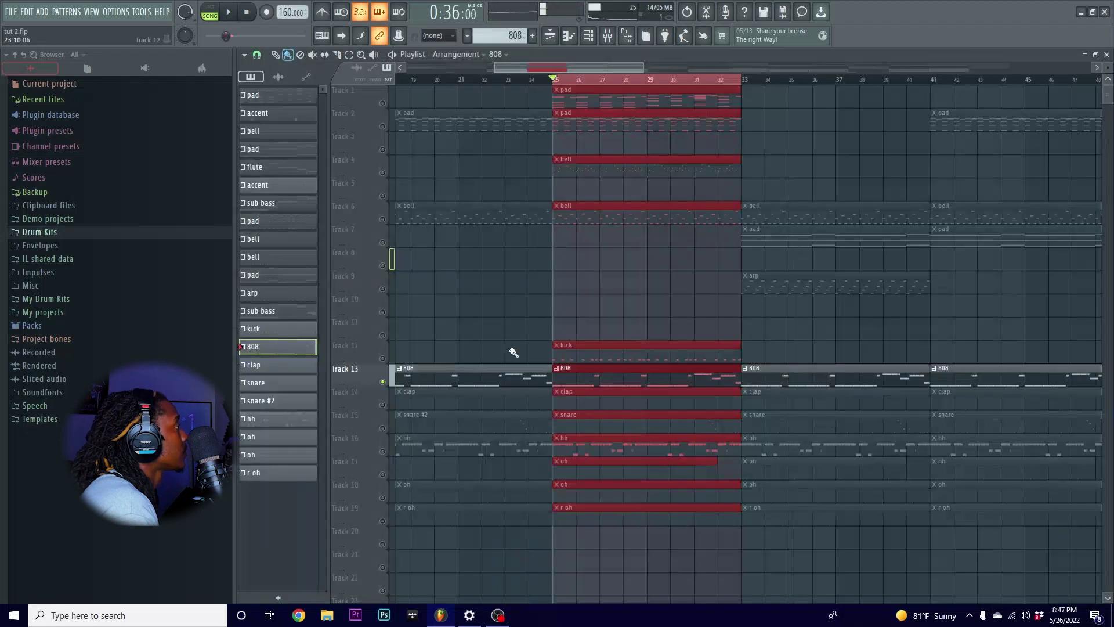
click(383, 359)
double_click(564, 361)
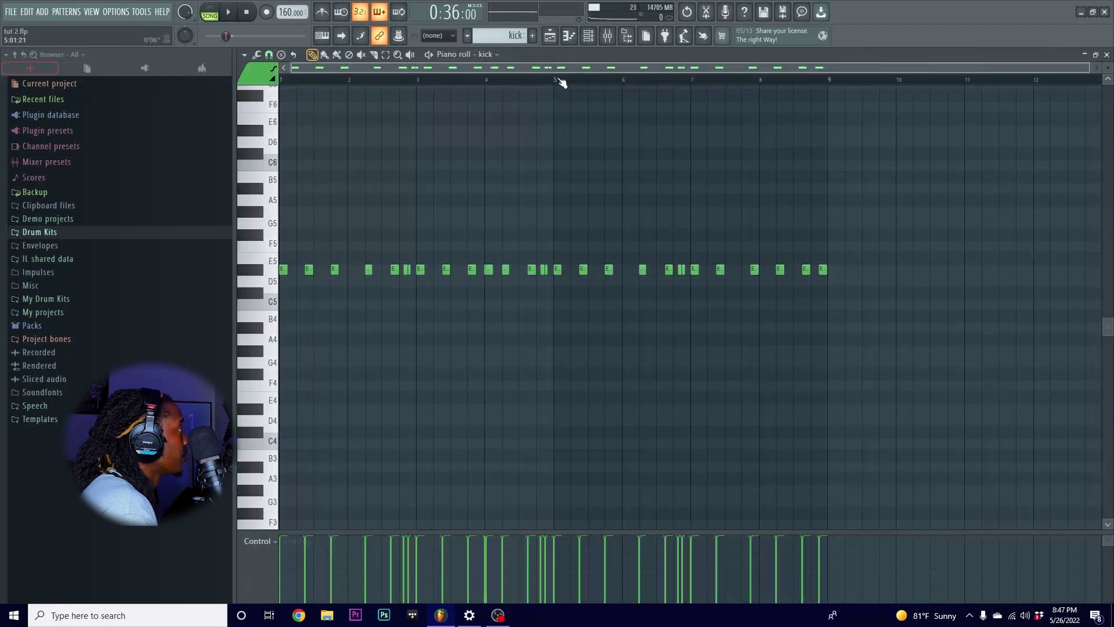
key(space)
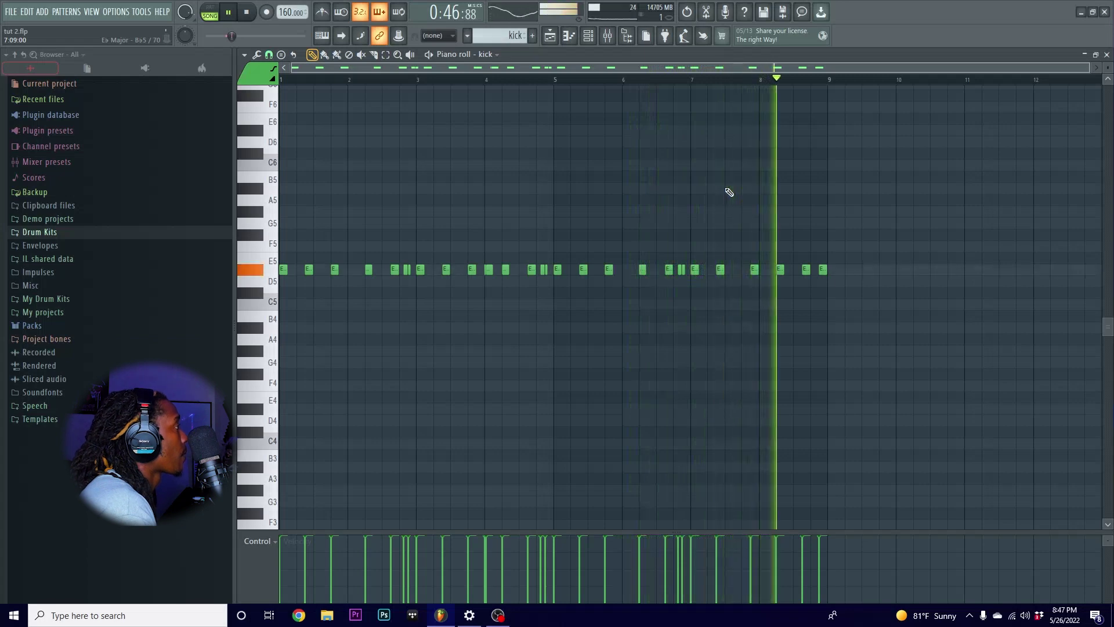
key(space)
- Unmute Track 14 and review the clap's and the snare's notes in the piano roll
click(550, 36)
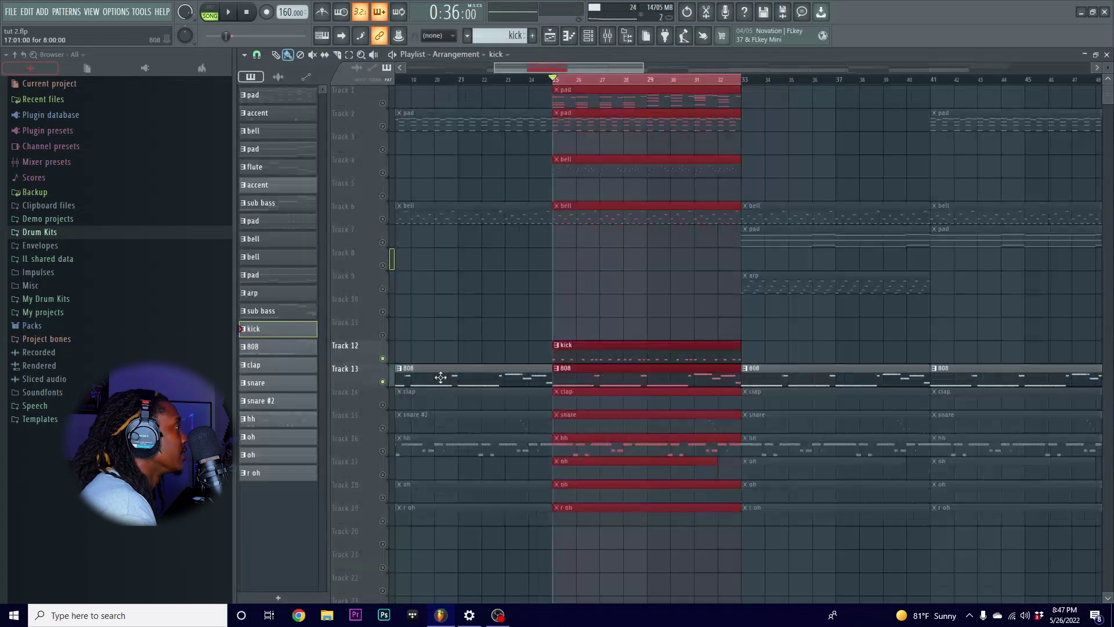
click(383, 405)
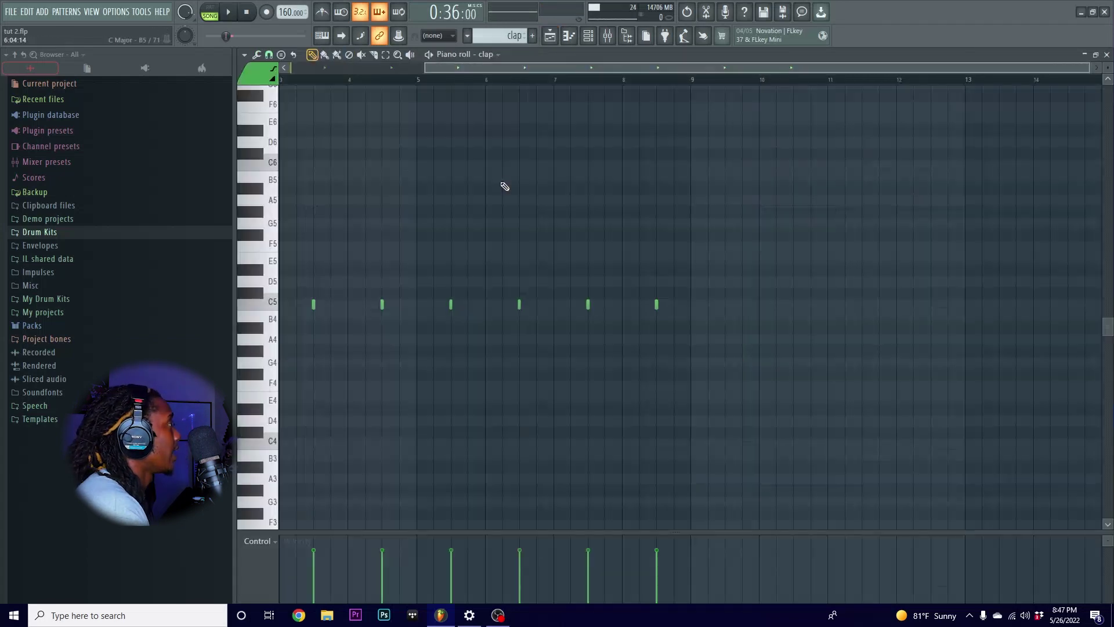
click(558, 41)
double_click(597, 422)
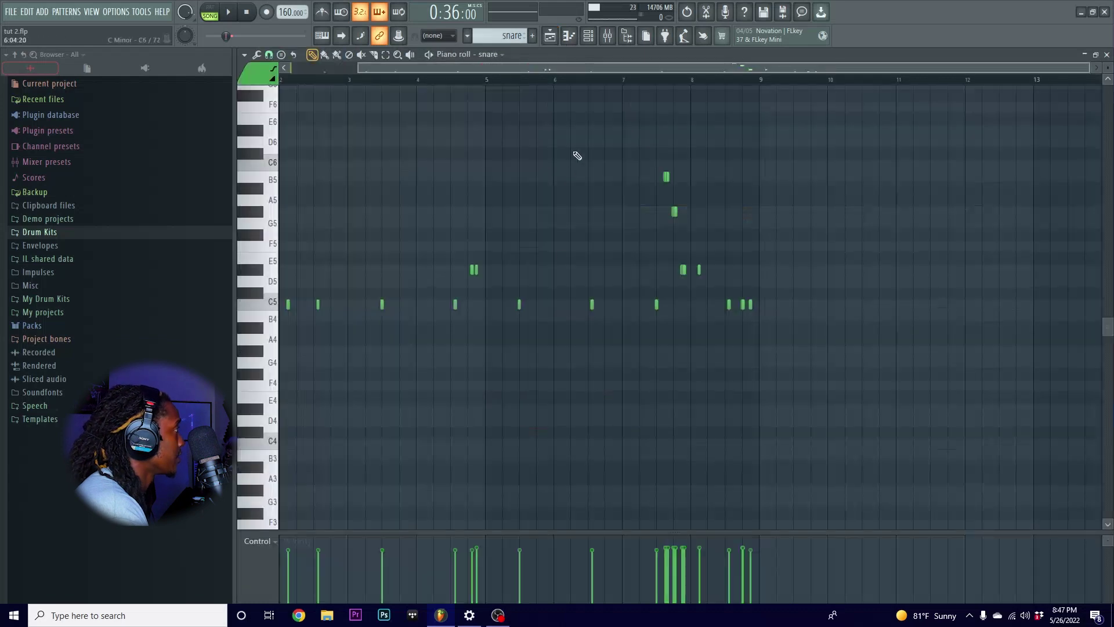
scroll(589, 88, left, 2)
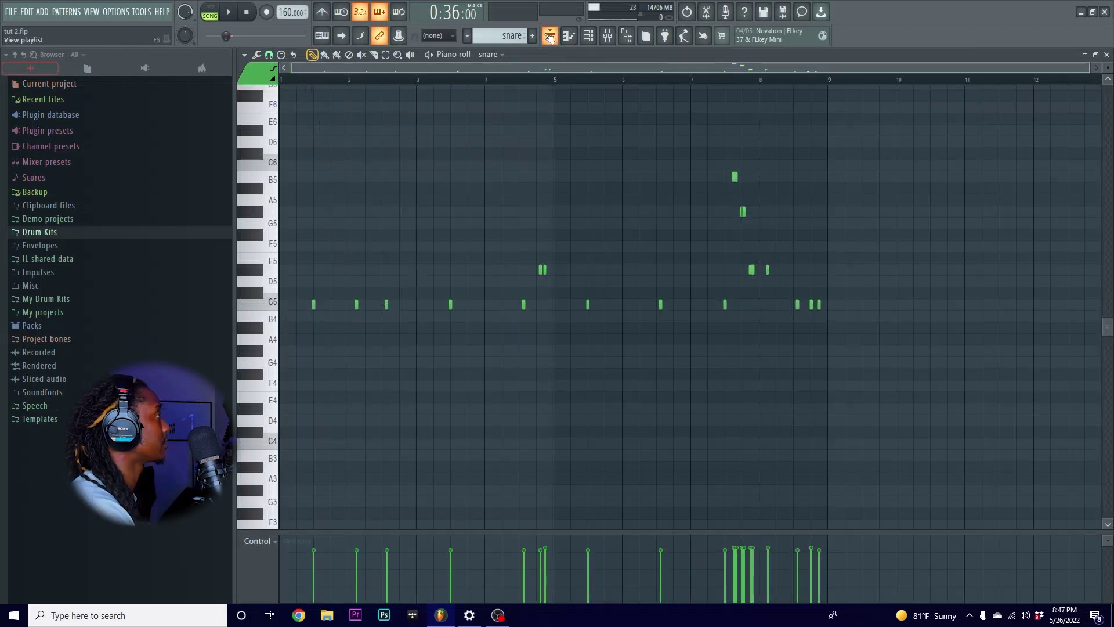
- Play the looped section from bar 25 and follow the snare clip's notes in the piano roll
click(549, 36)
key(space)
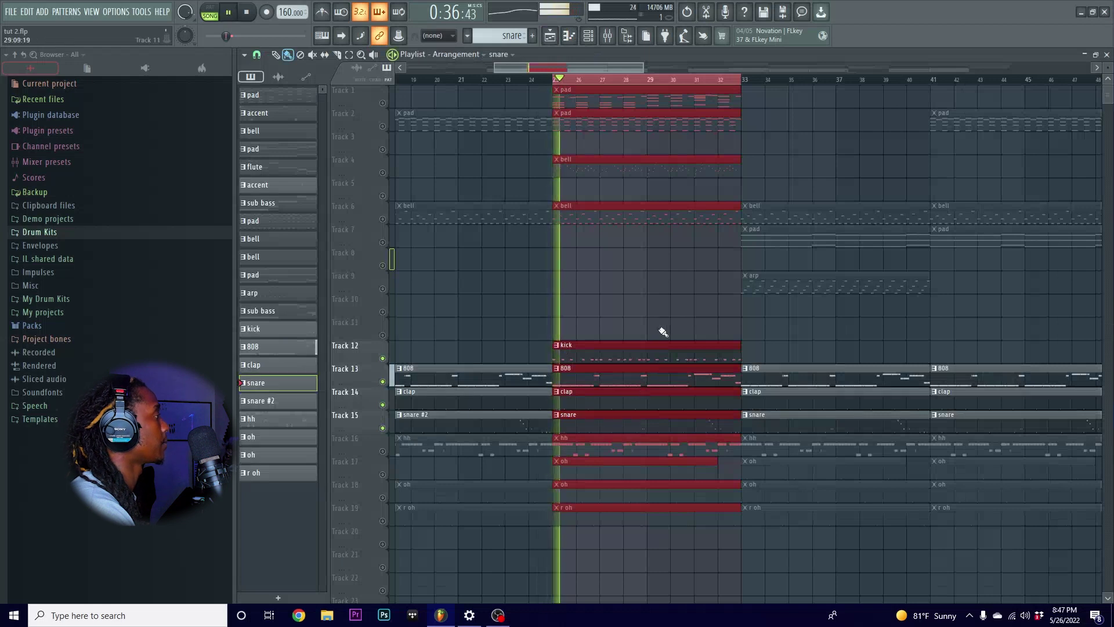
double_click(634, 418)
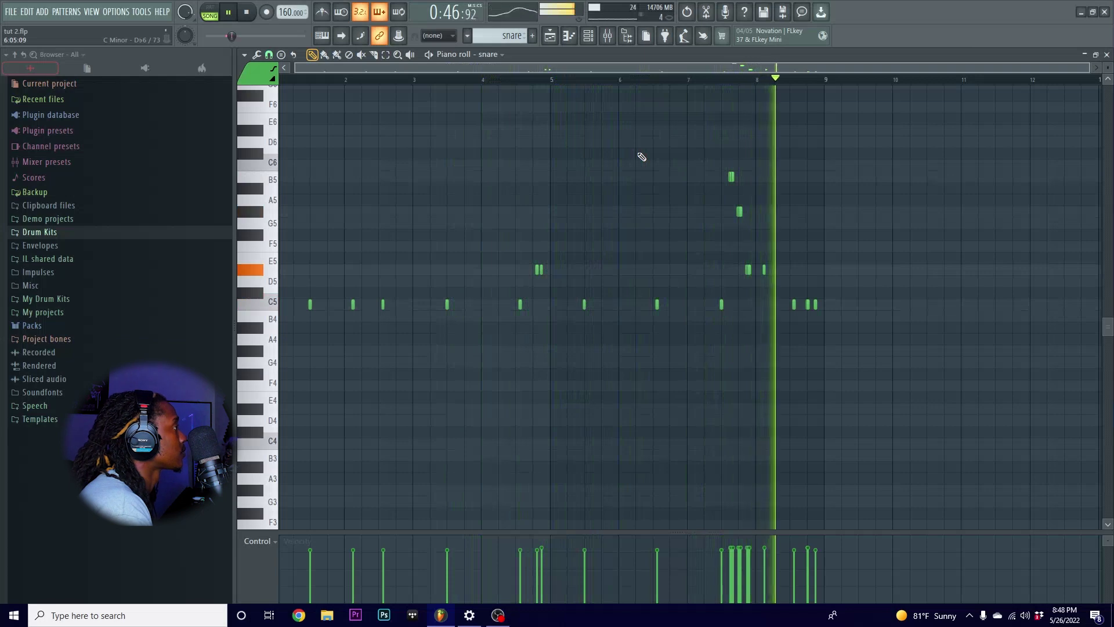
key(space)
- Unmute Track 16, open the hh clip at bar 25, and play back its hi-hat notes with the other drums
click(553, 38)
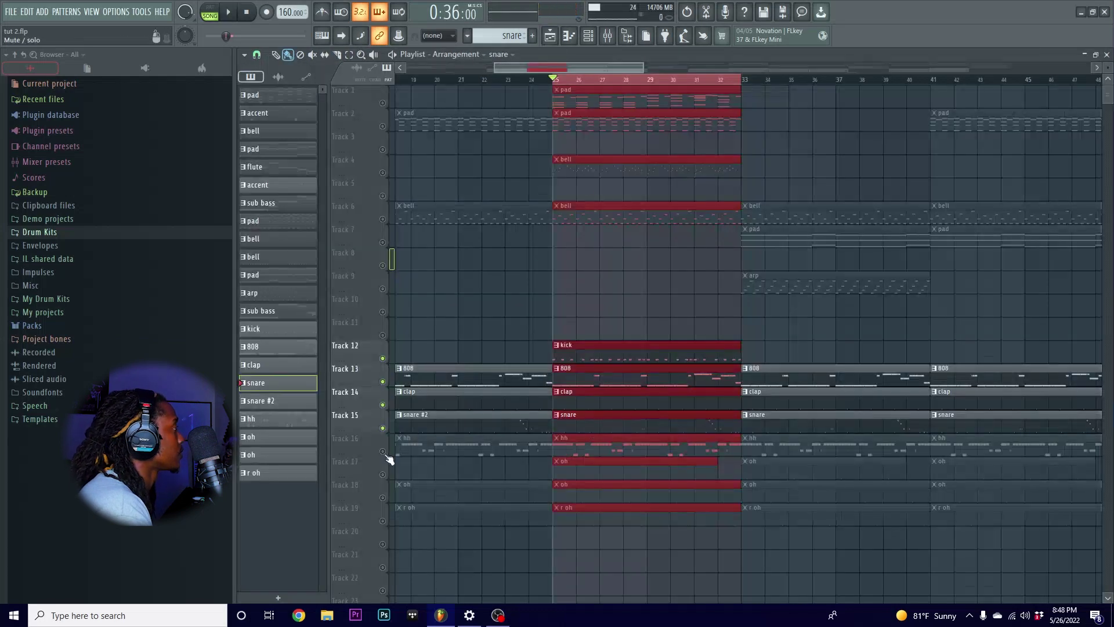
click(382, 452)
double_click(579, 447)
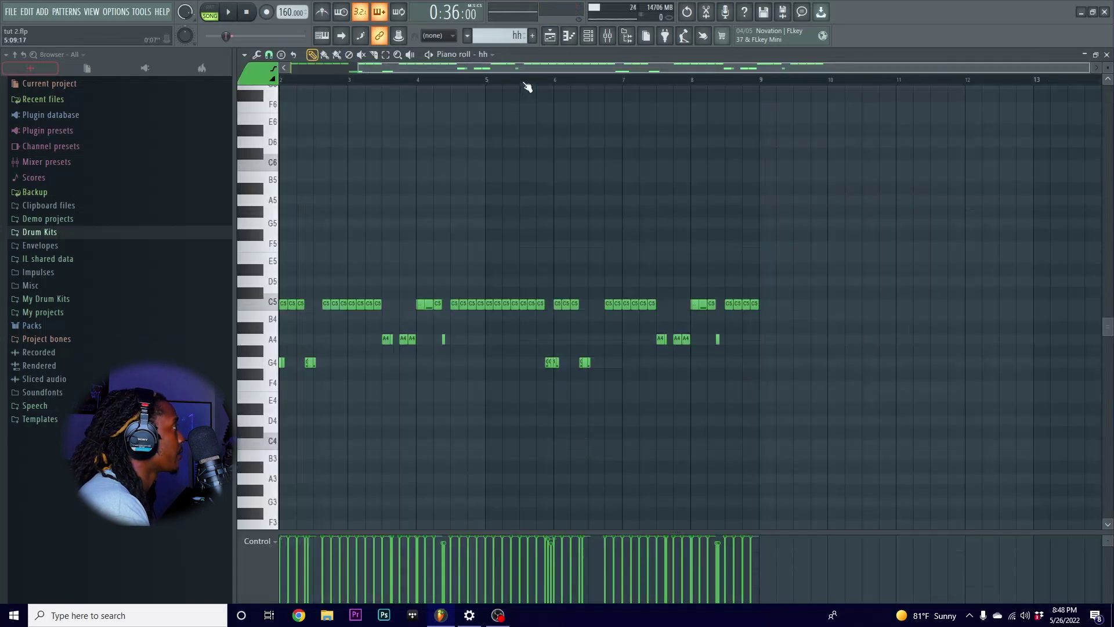
key(space)
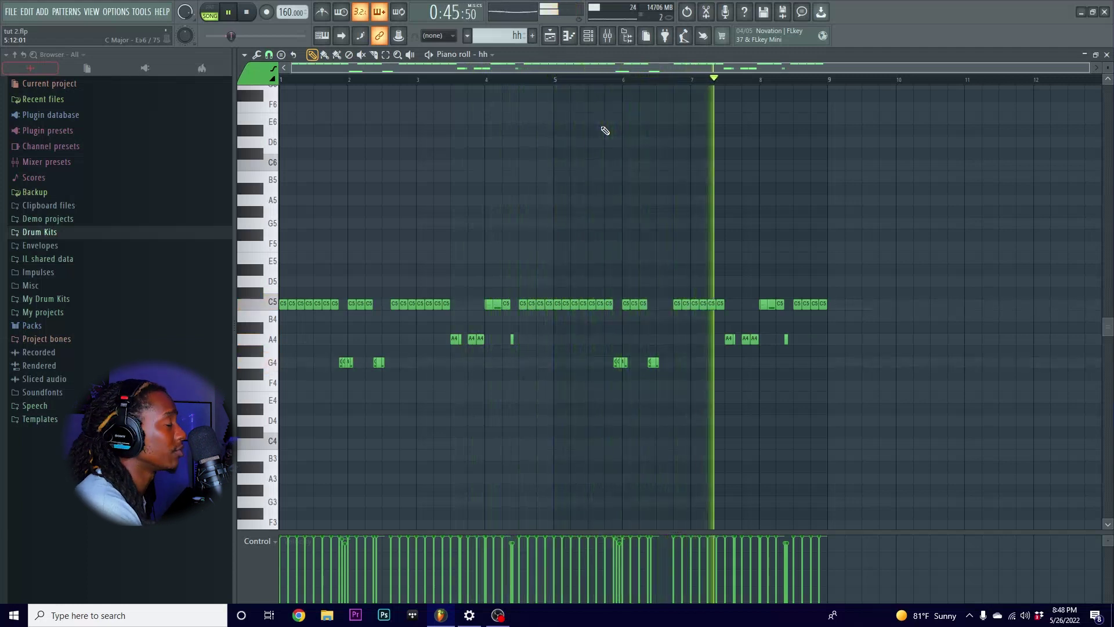
click(550, 36)
key(space)
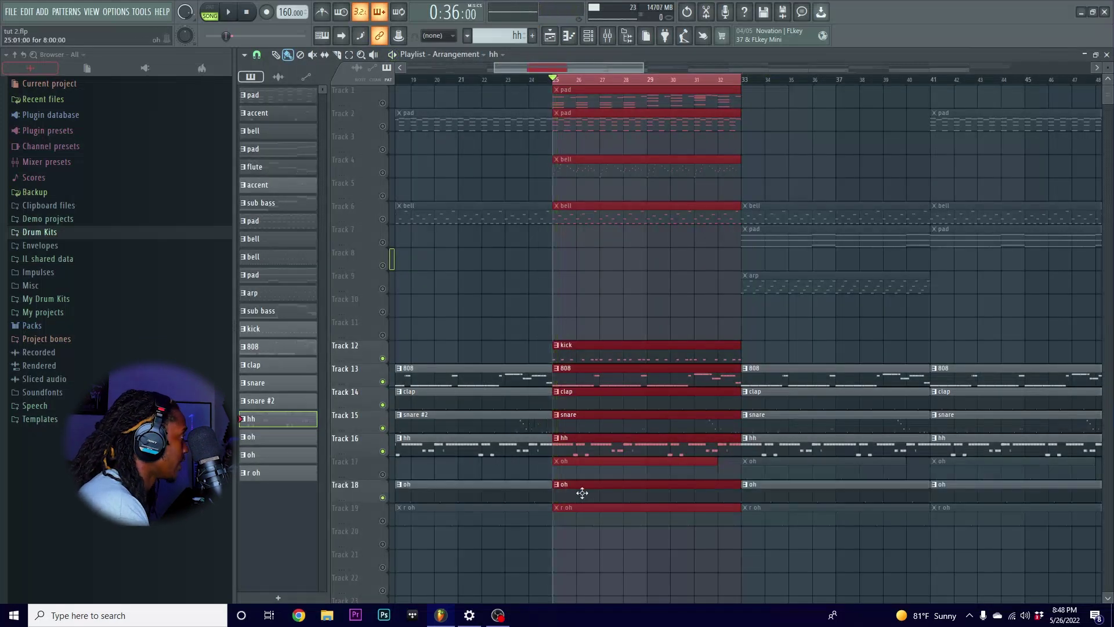
- Open Track 18's oh clip at bar 25 and play back its open-hat notes with the other drums
double_click(582, 492)
drag(573, 69, 504, 71)
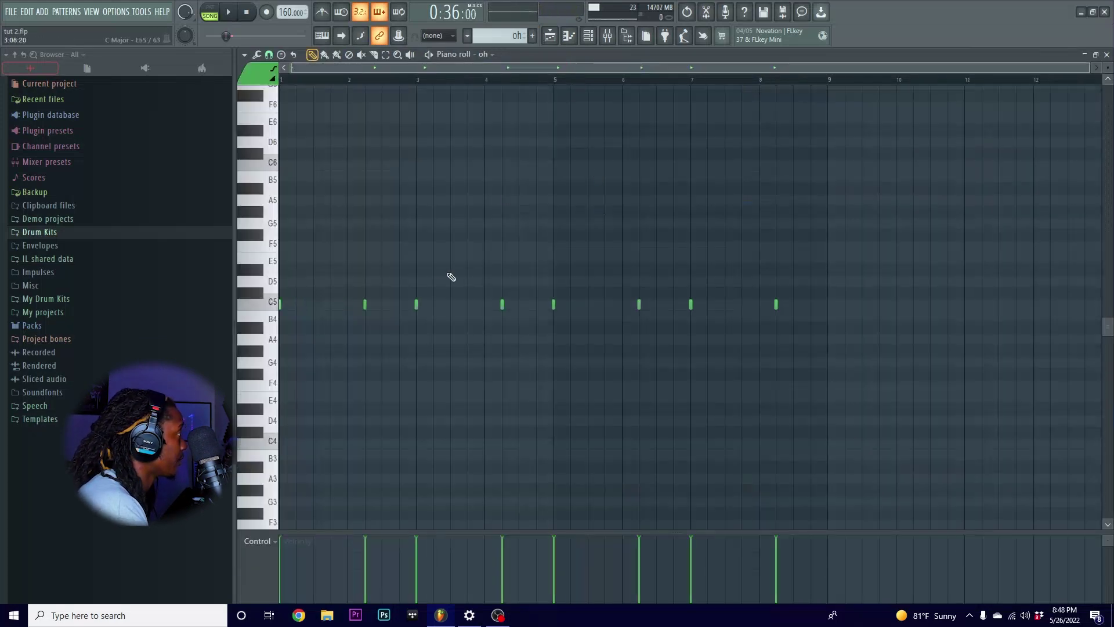
key(space)
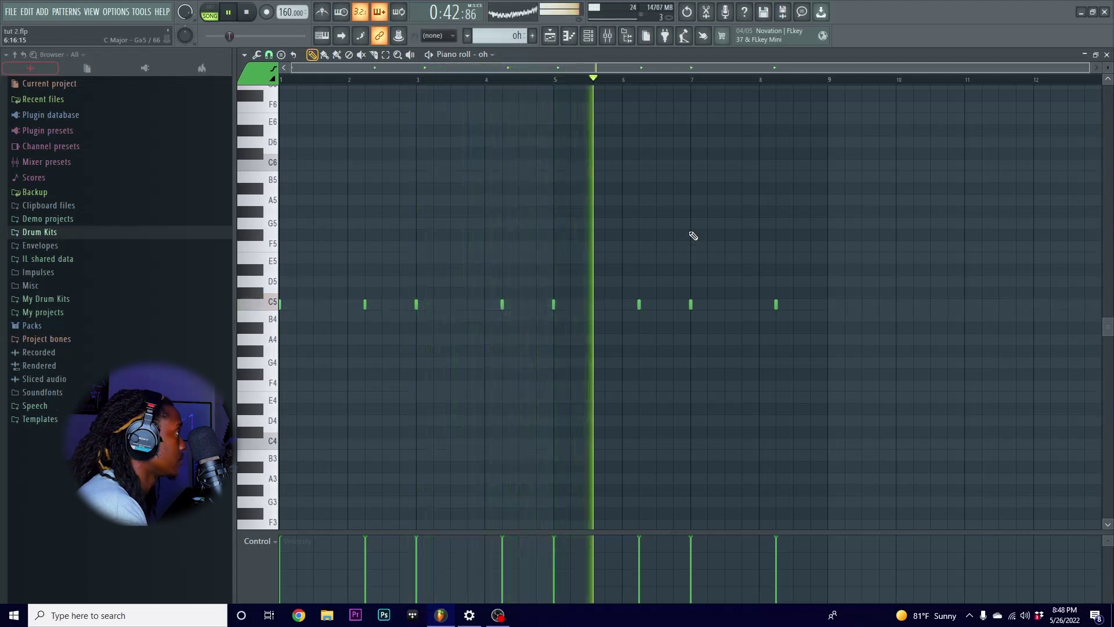
key(space)
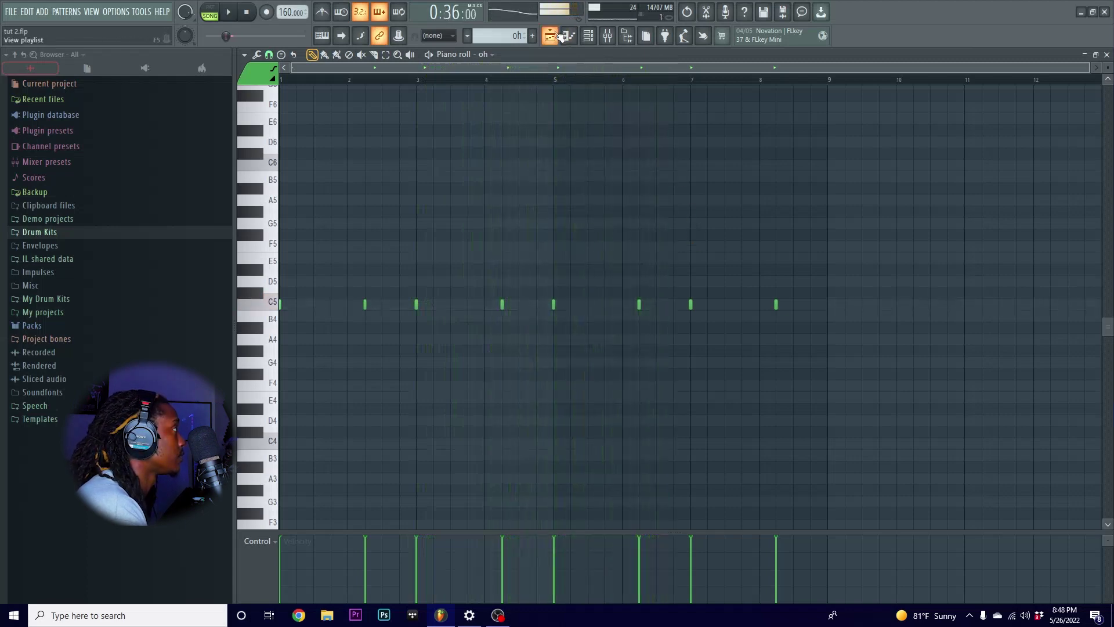
- Unmute Track 17, open its oh clip at bar 25, and play back its notes from the pattern's start
click(557, 36)
double_click(590, 468)
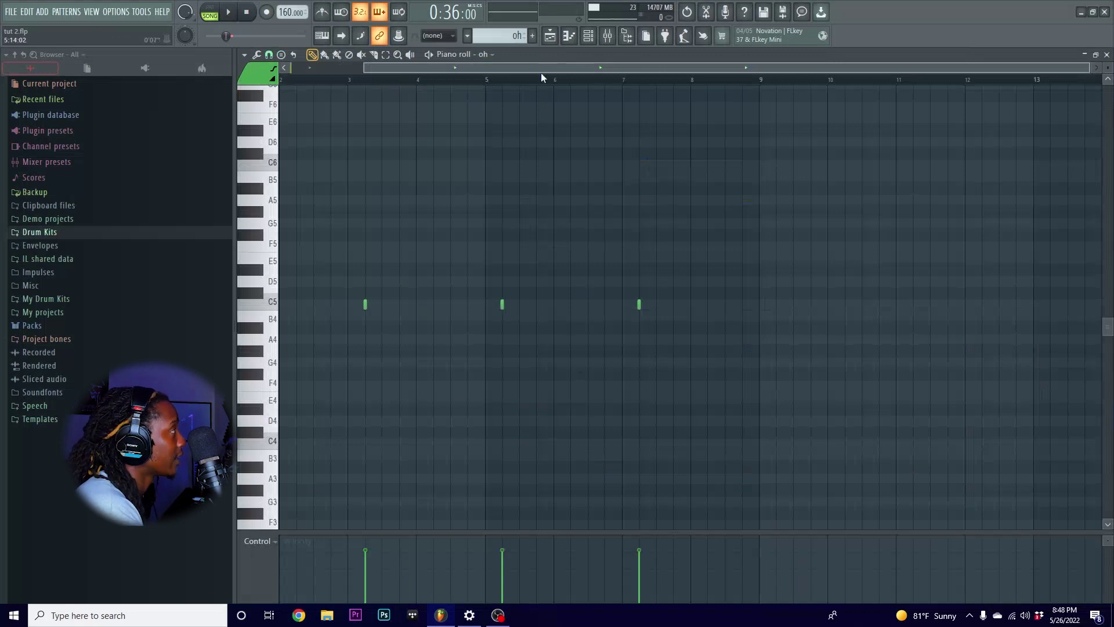
drag(540, 69, 259, 50)
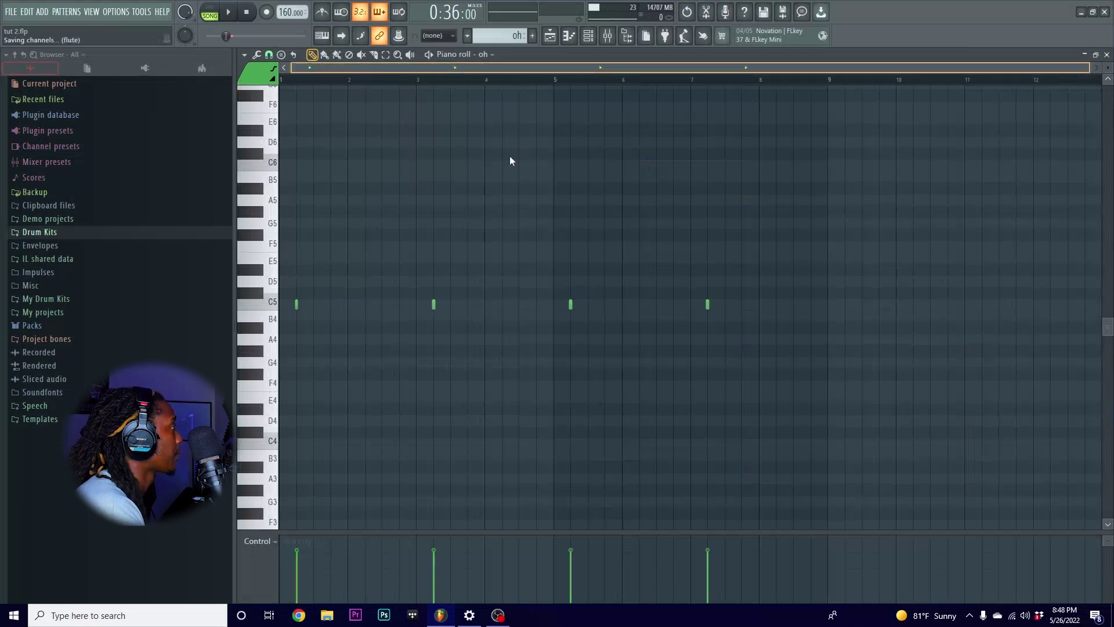
key(space)
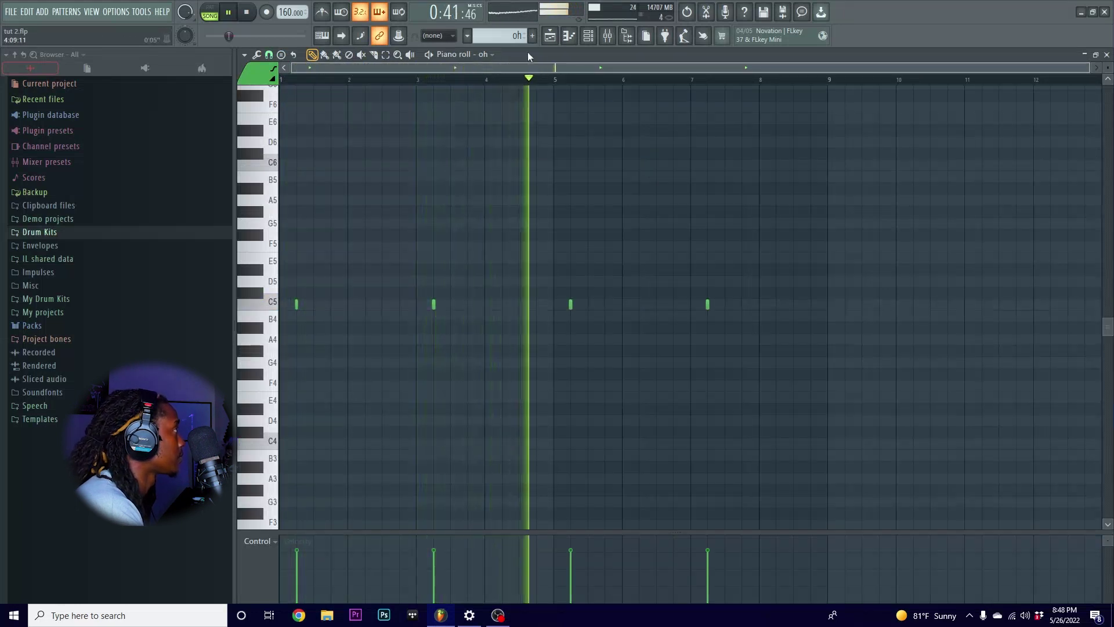
key(space)
- Unmute Track 19, open the r oh clip at bar 25, and play back its notes with the drums
click(550, 35)
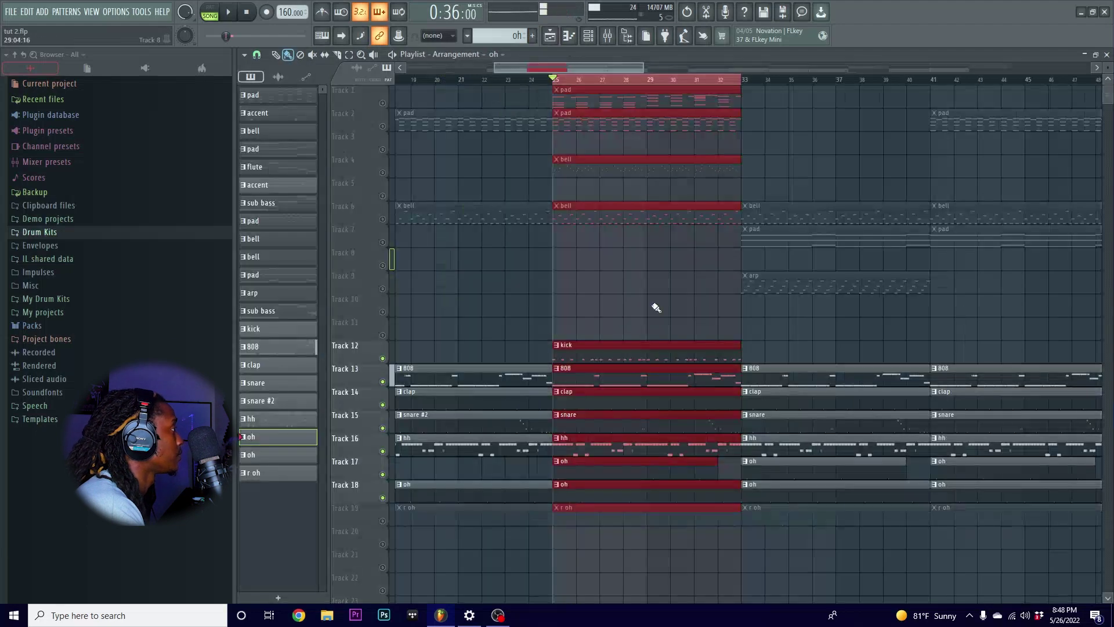
click(383, 522)
double_click(579, 517)
key(space)
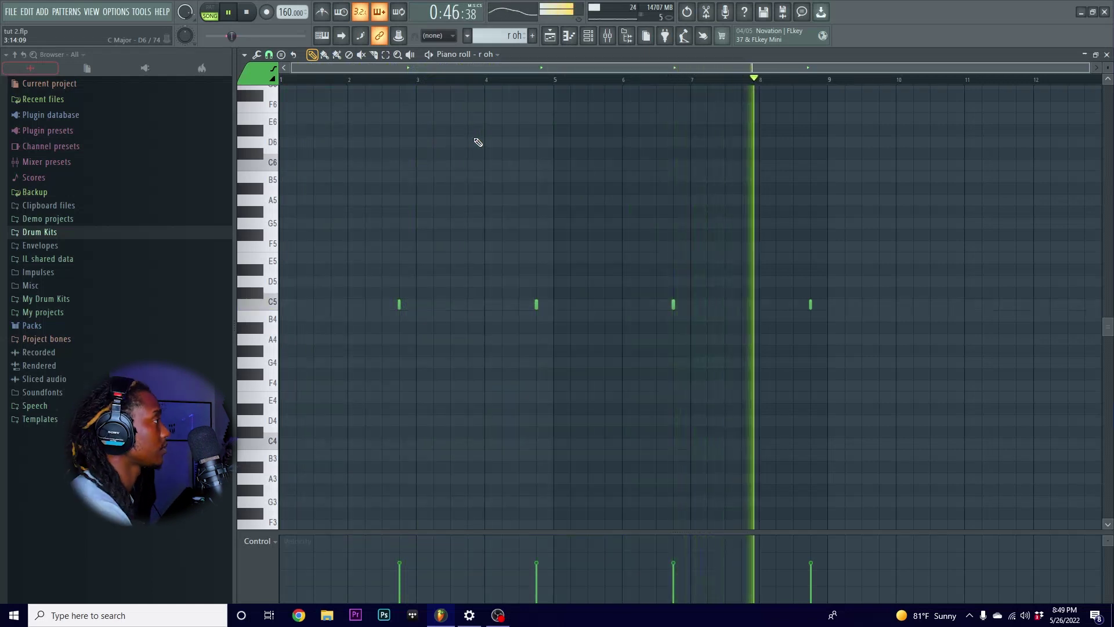
key(space)
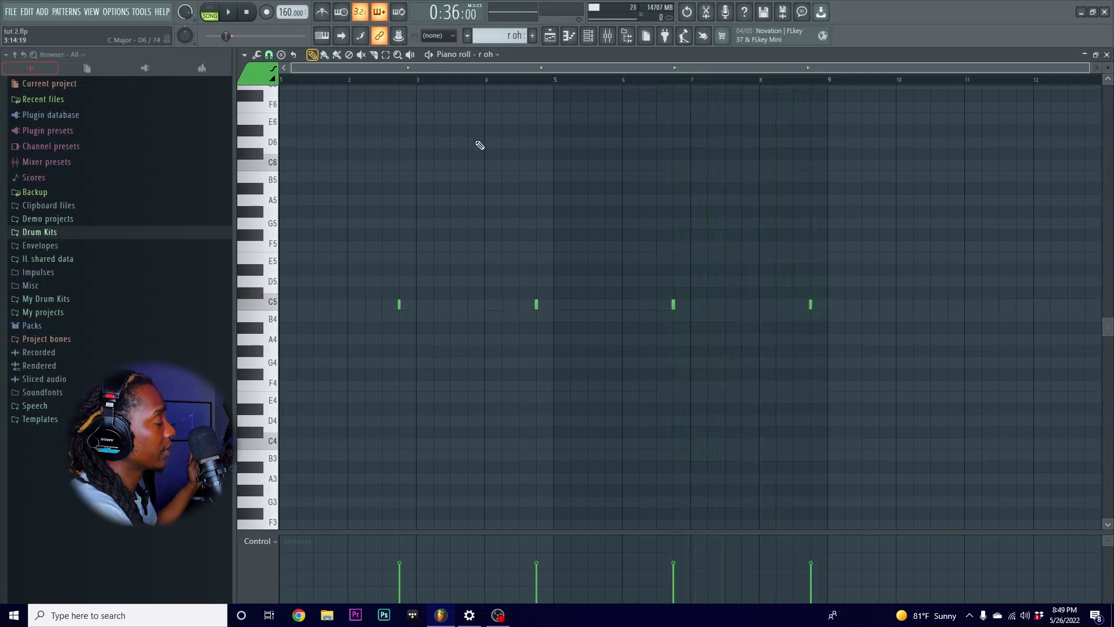
- Unmute all tracks in the playlist and play the full arrangement from the beginning
key(F5)
drag(514, 65, 359, 91)
right_click(383, 103)
right_click(383, 103)
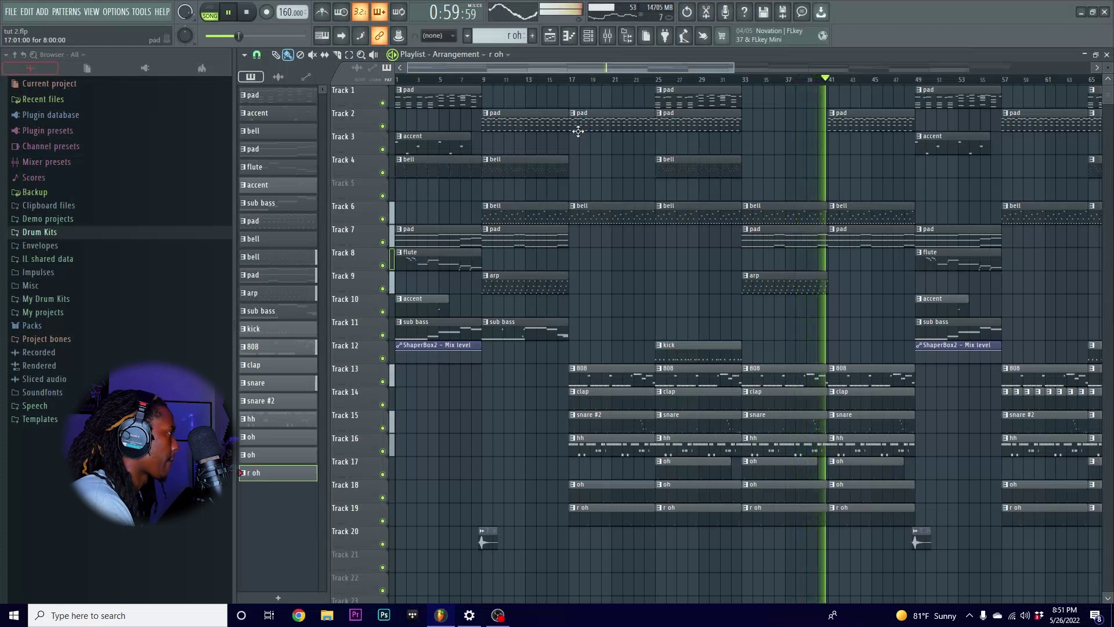
key(space)
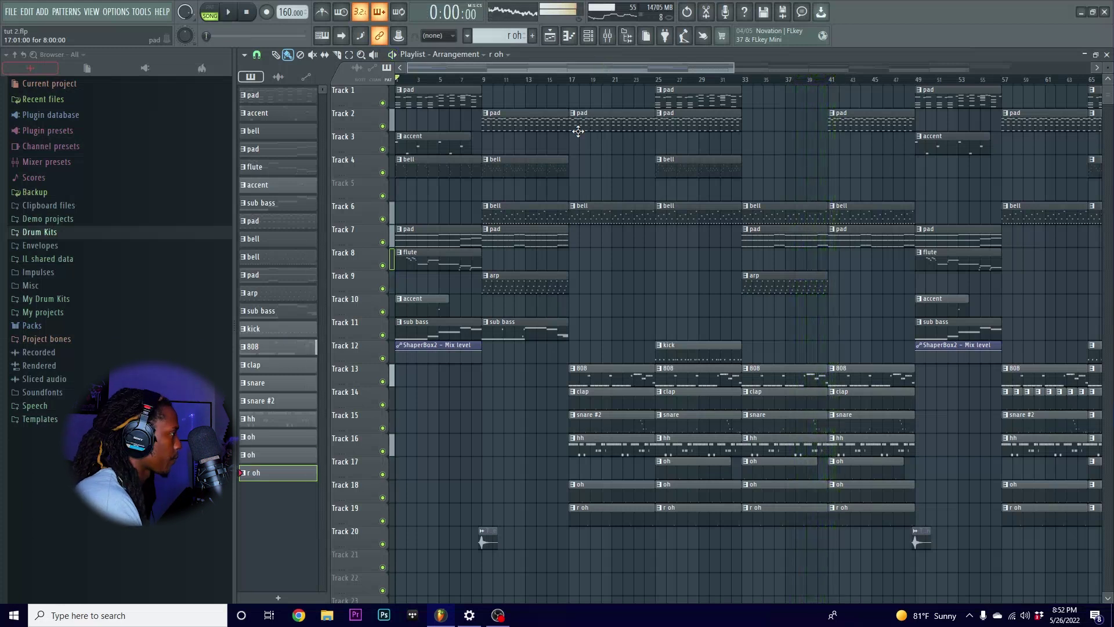